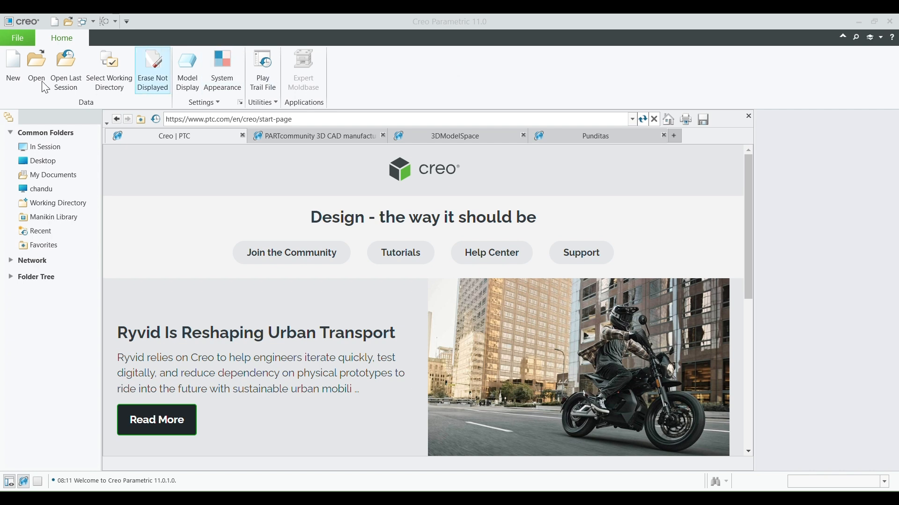
Step: Create a new solid part without the default template, using the mmns_part_solid_abs template
click(13, 70)
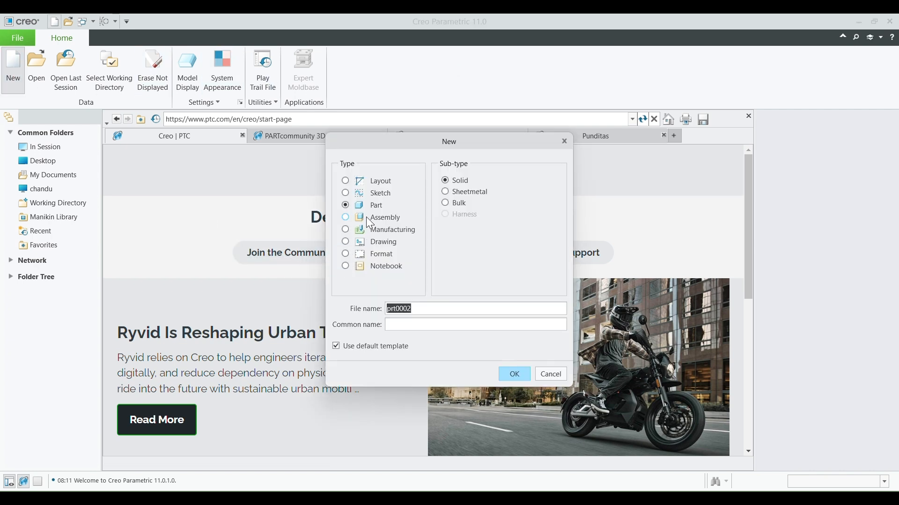
click(340, 347)
click(524, 378)
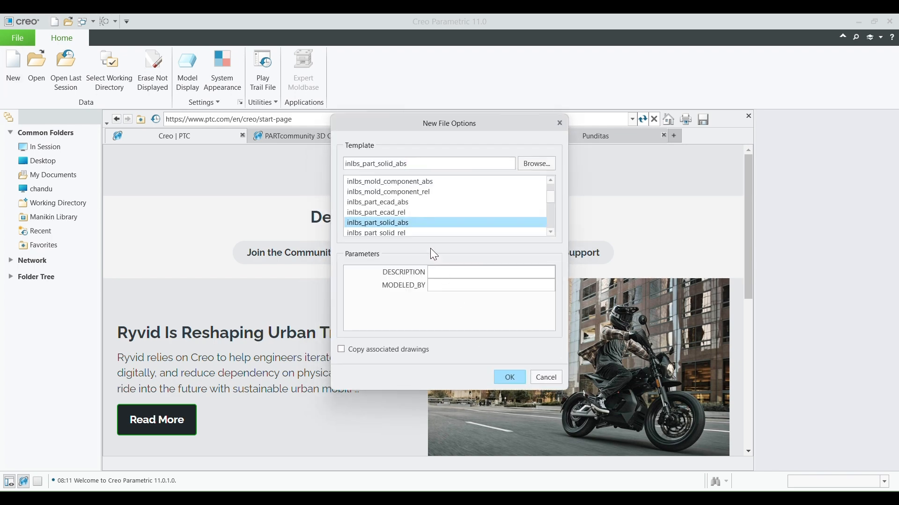
scroll(412, 225, down, 5)
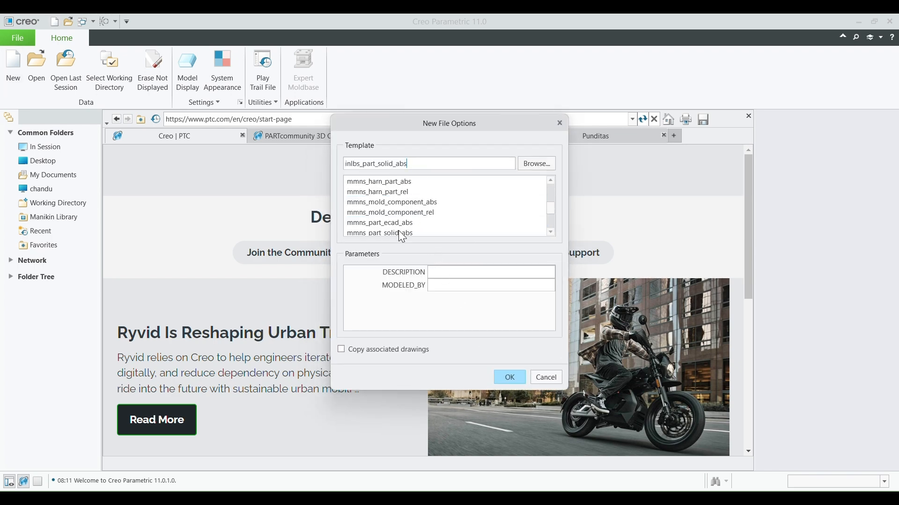
click(399, 233)
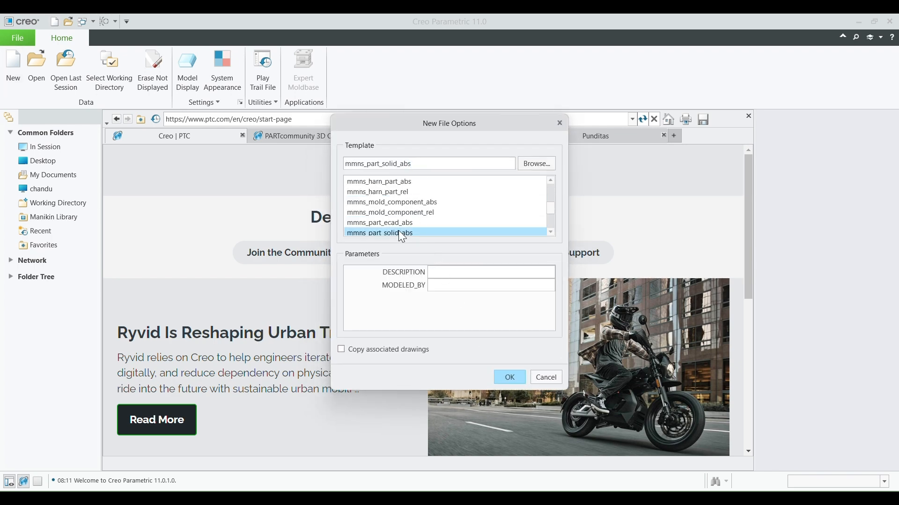
click(513, 372)
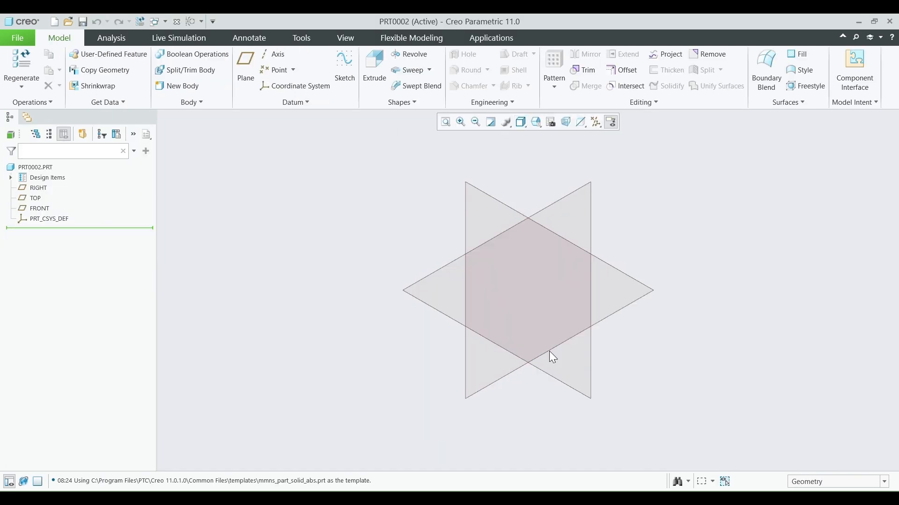
Step: Start a sketch on the FRONT datum plane and orient the view parallel to the sketching plane
middle_drag(375, 295, 449, 267)
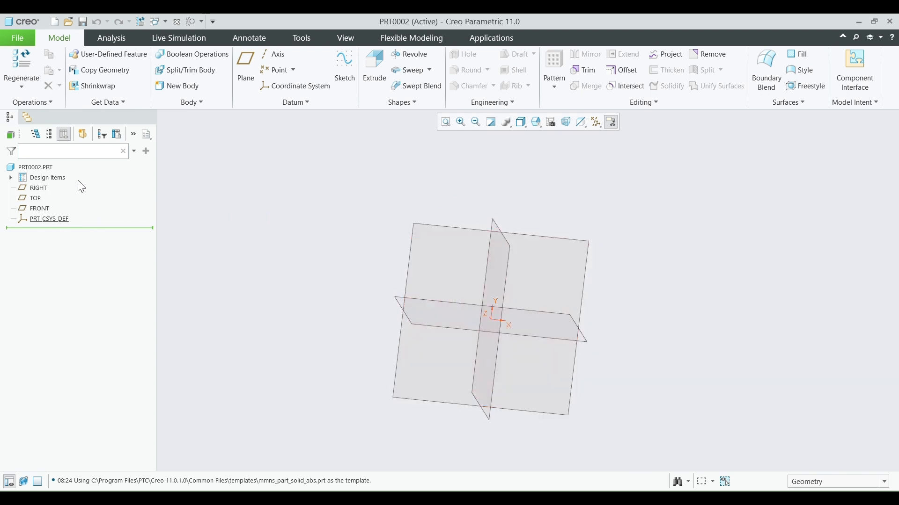
key(ctrl+d)
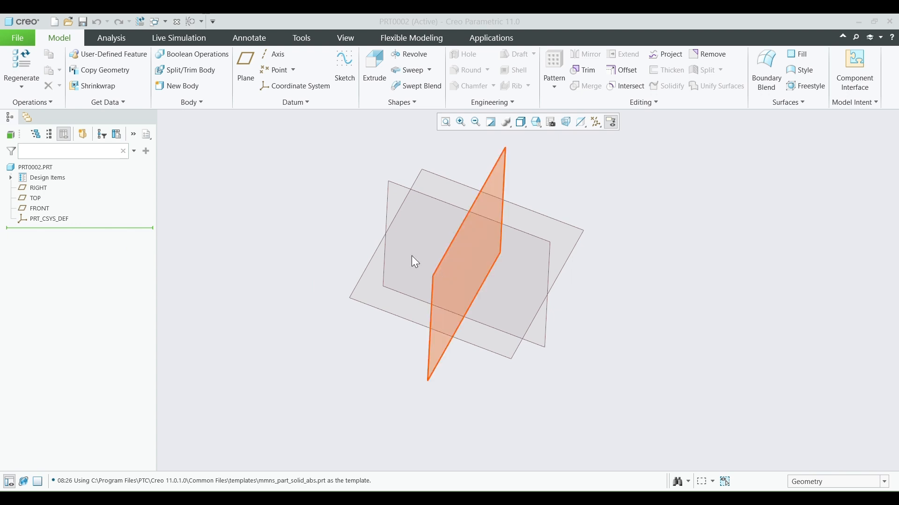
click(374, 272)
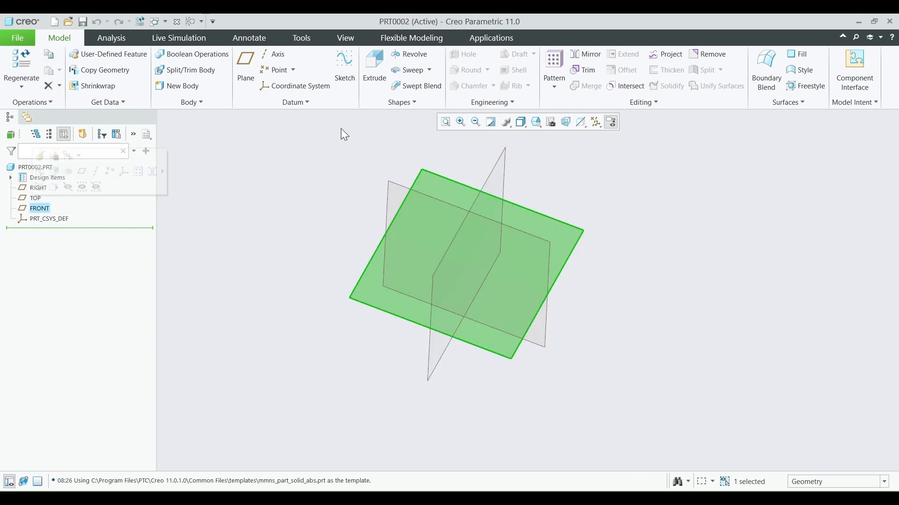
click(347, 66)
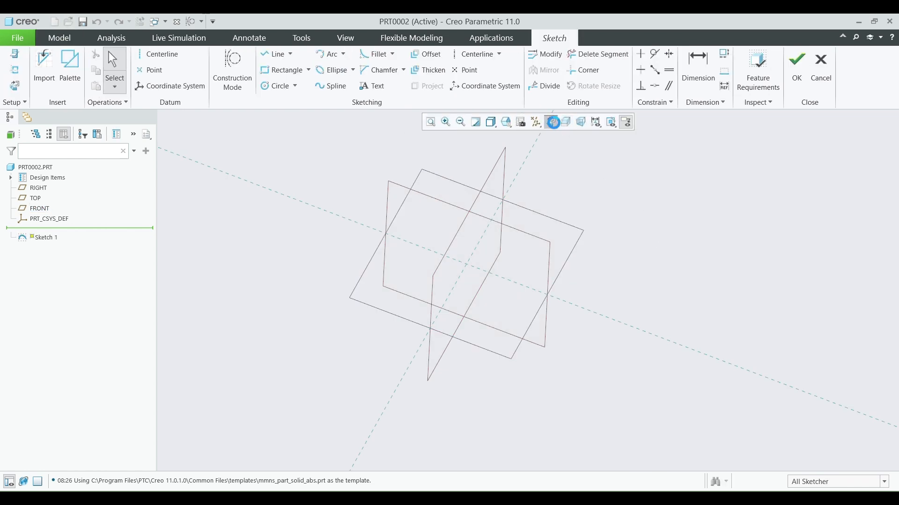
click(553, 122)
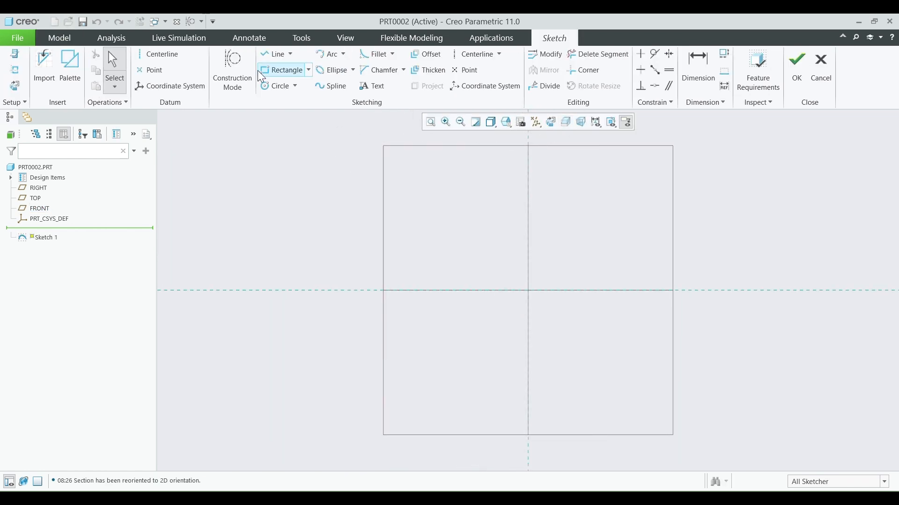
Step: Sketch a corner rectangle starting at the origin and extending down along the horizontal reference, and finish the sketch
click(277, 85)
click(280, 70)
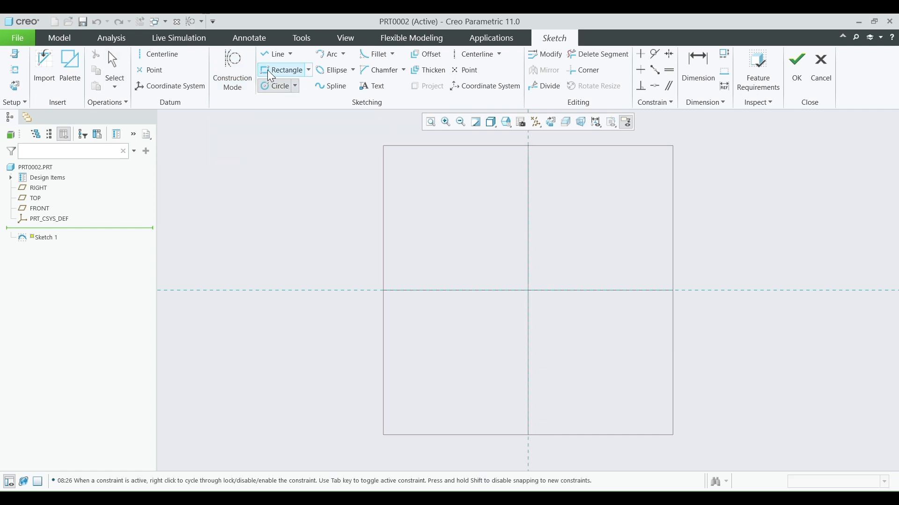
click(527, 291)
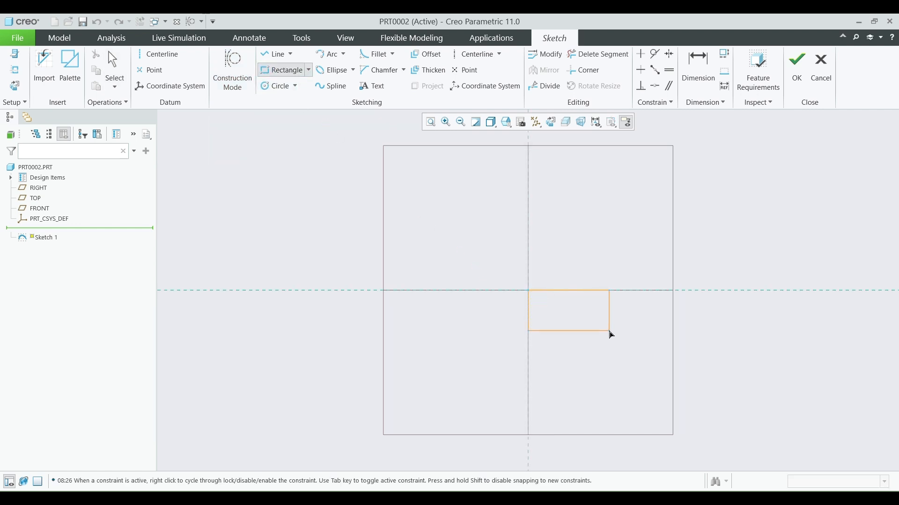
click(695, 385)
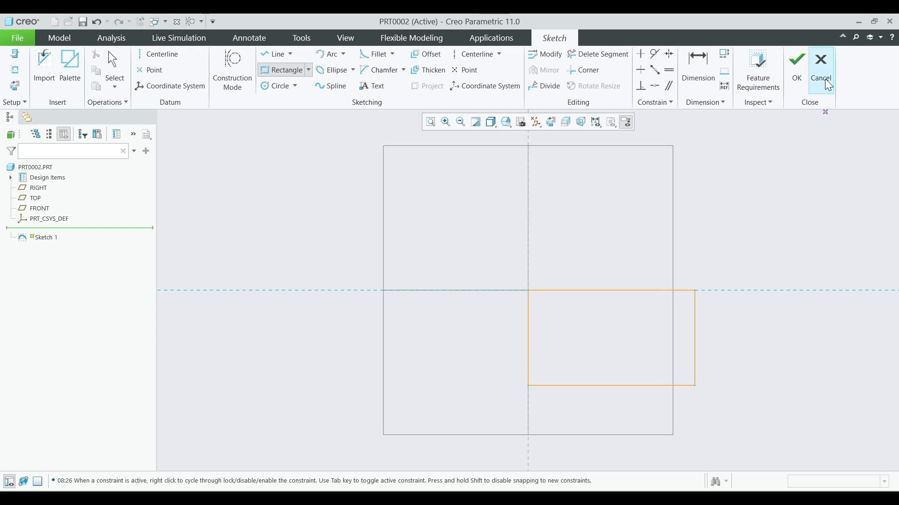
click(802, 65)
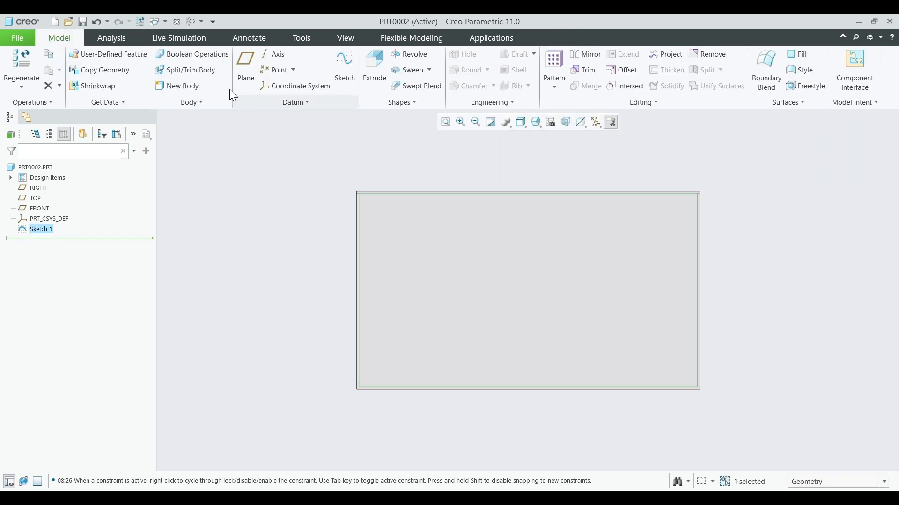
Step: Extrude the rectangle sketch as a solid with a depth of 200 mm
click(376, 61)
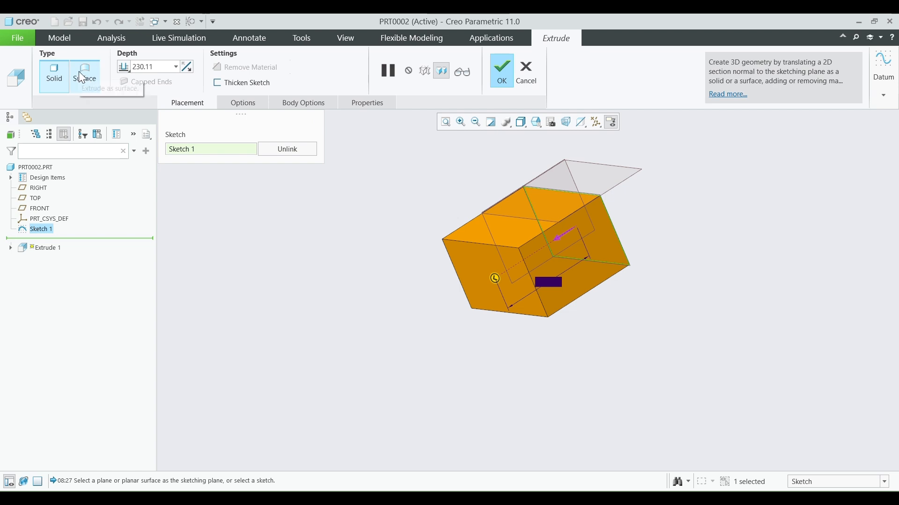
click(159, 70)
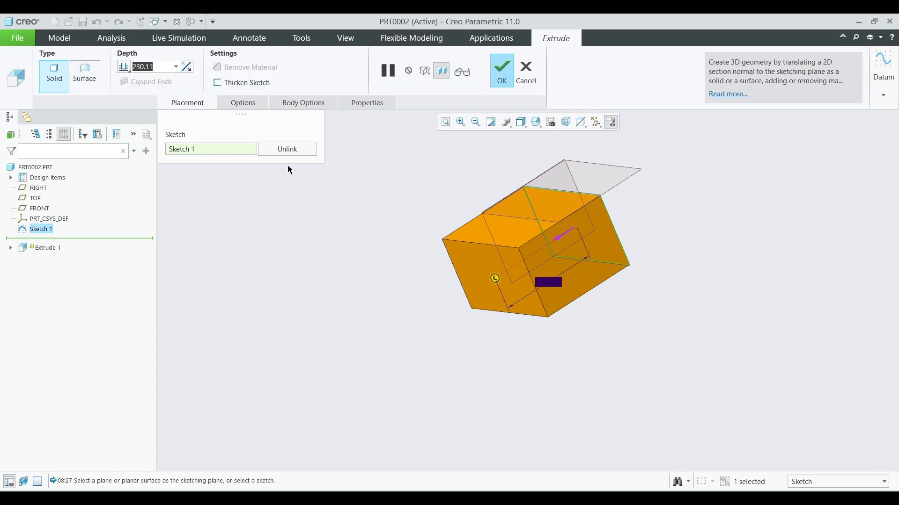
text(2)
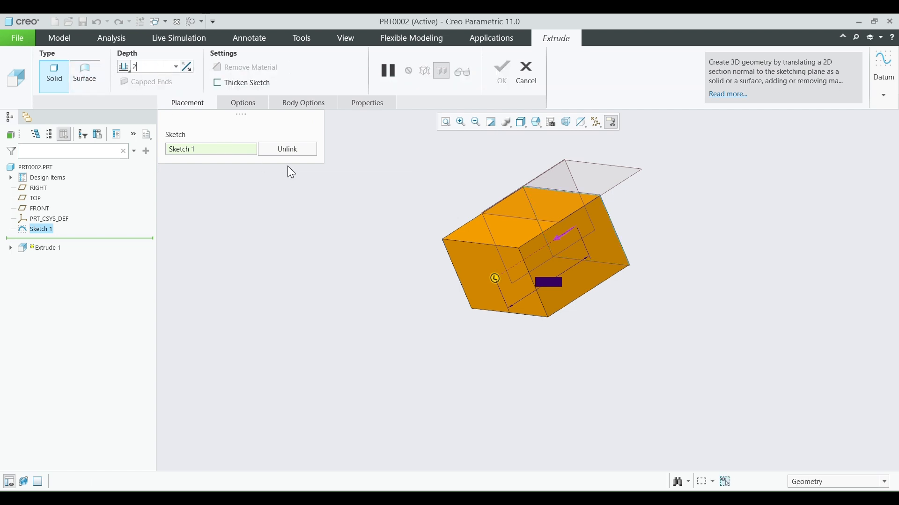
text(00)
key(Return)
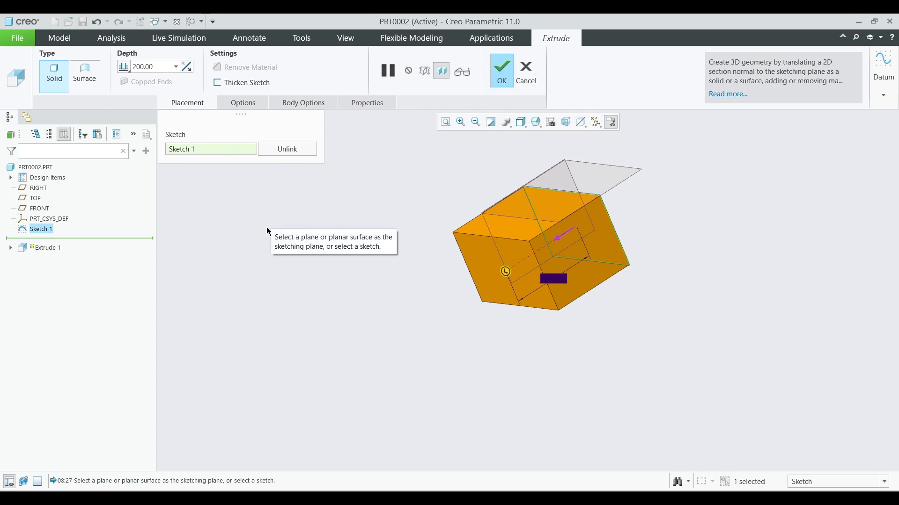
Step: Try flipping the extrude direction to the other side of the sketching plane and back again
middle_drag(678, 270, 704, 309)
scroll(583, 217, down, 3)
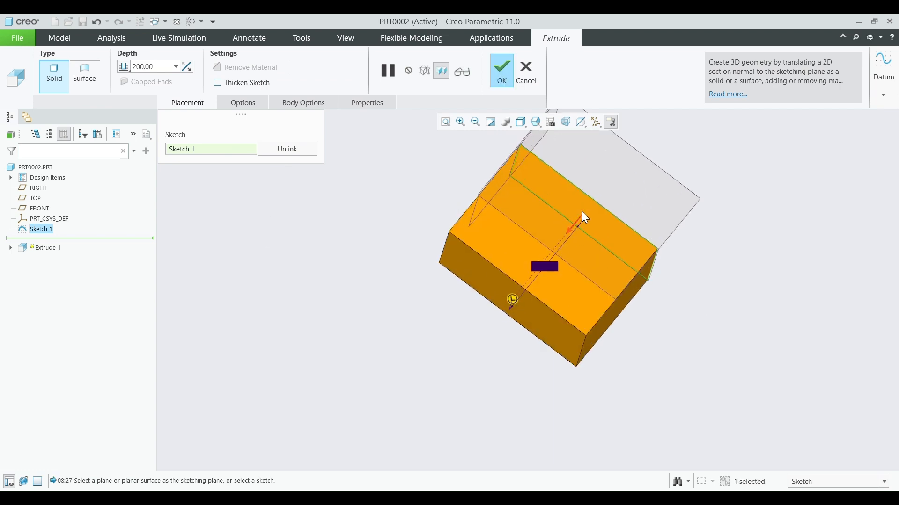
click(573, 234)
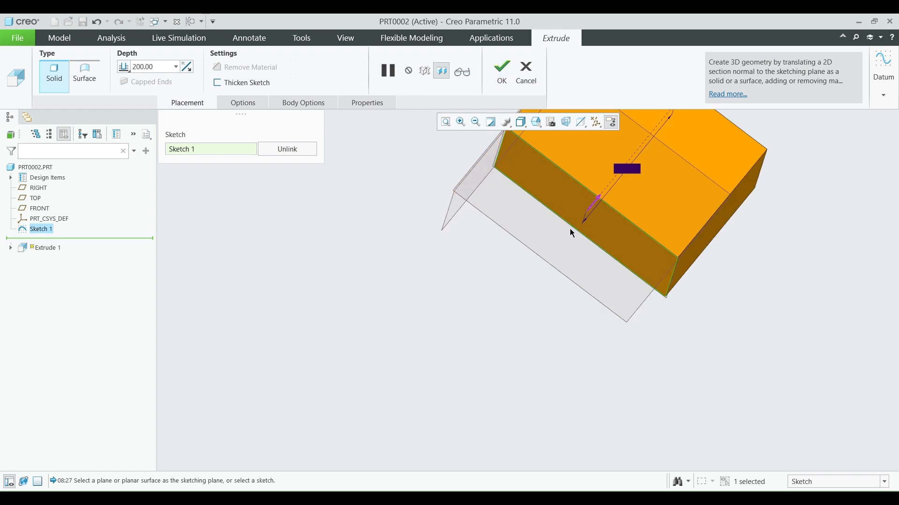
click(593, 207)
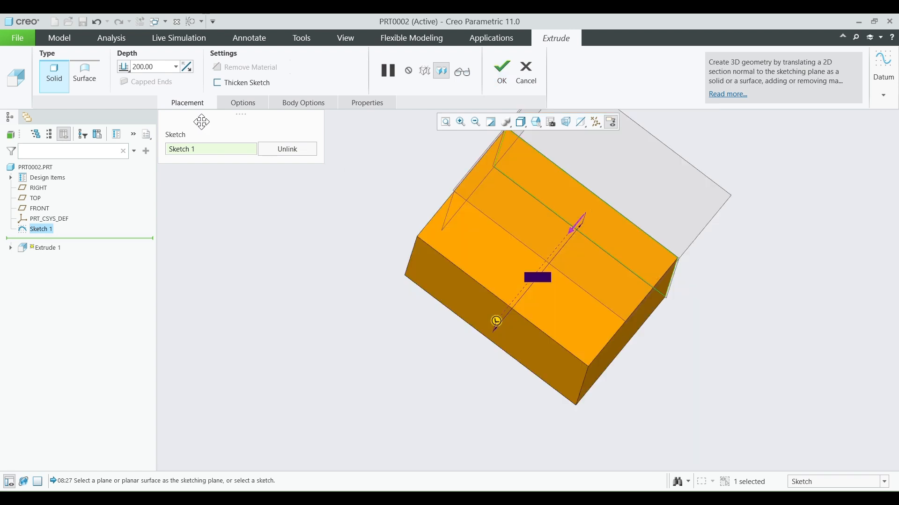
click(188, 70)
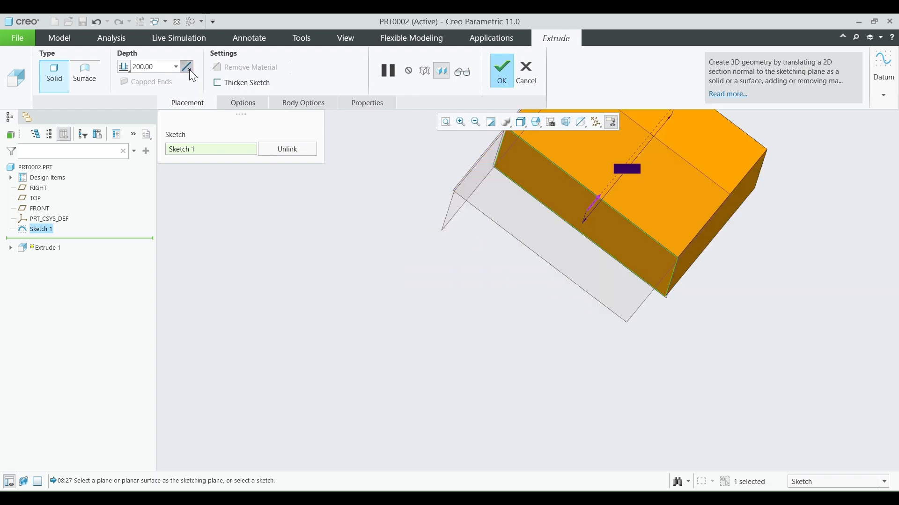
click(189, 69)
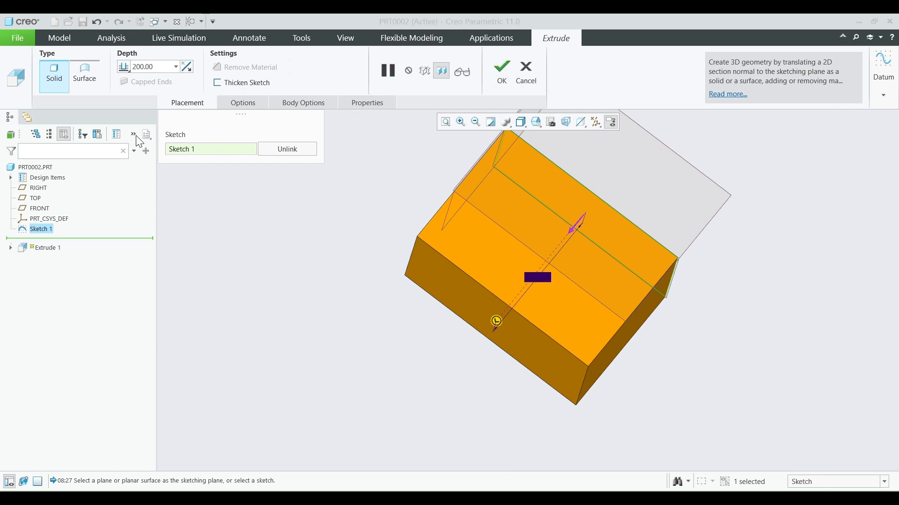
Step: Set the extrude depth to Symmetric about the sketching plane
click(128, 71)
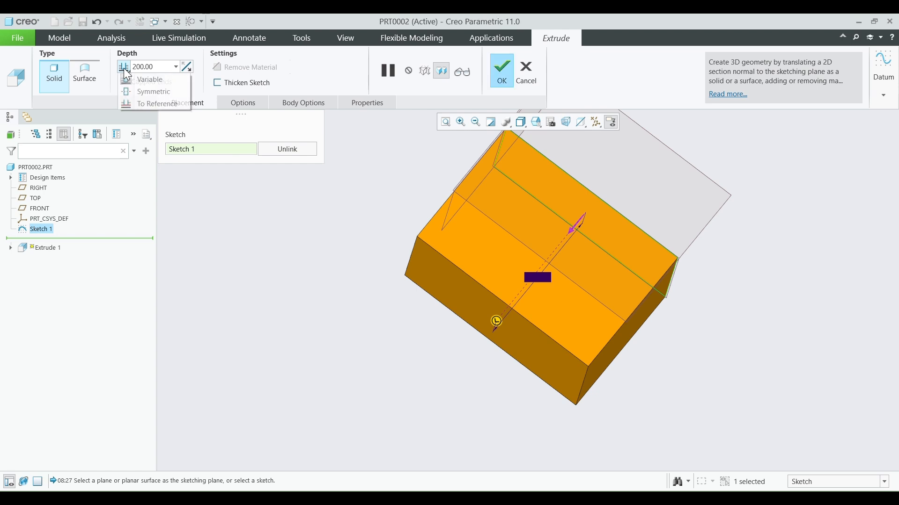
click(144, 91)
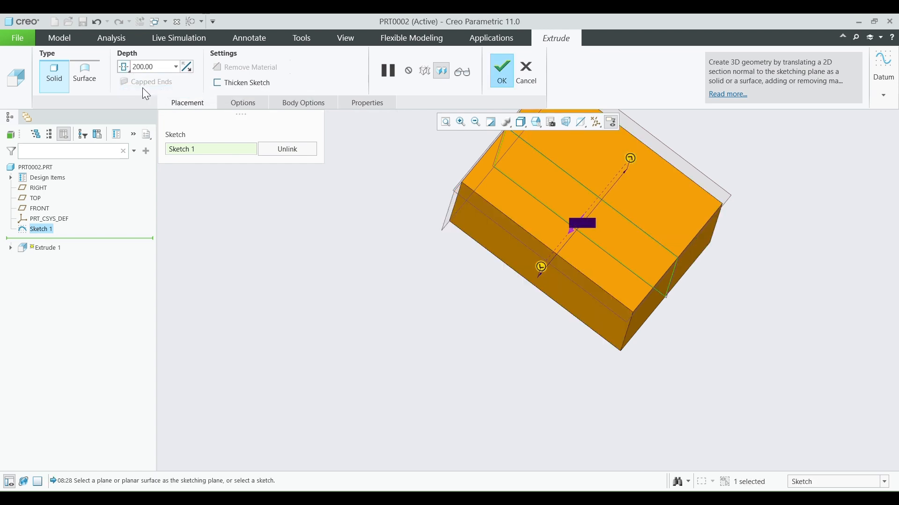
middle_drag(555, 207, 504, 161)
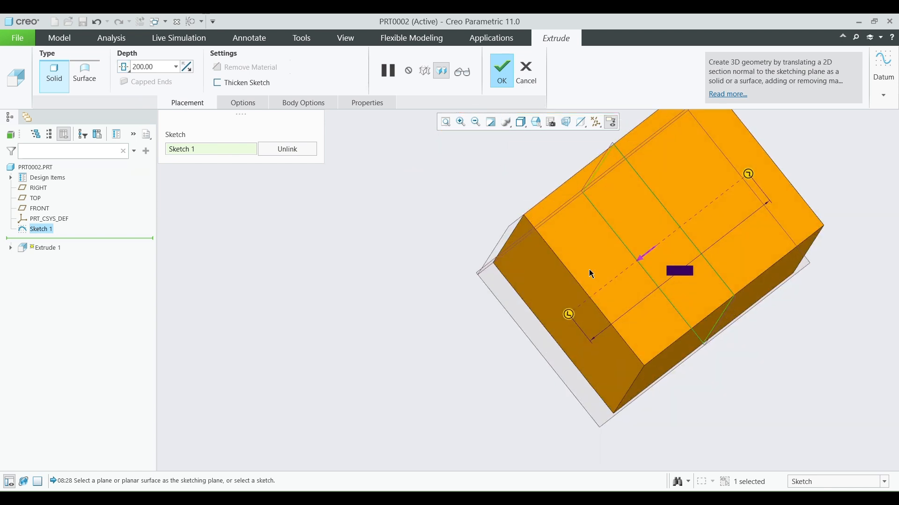
Step: Try the To Reference depth option for the extrude, and return the depth type to Symmetric
click(123, 67)
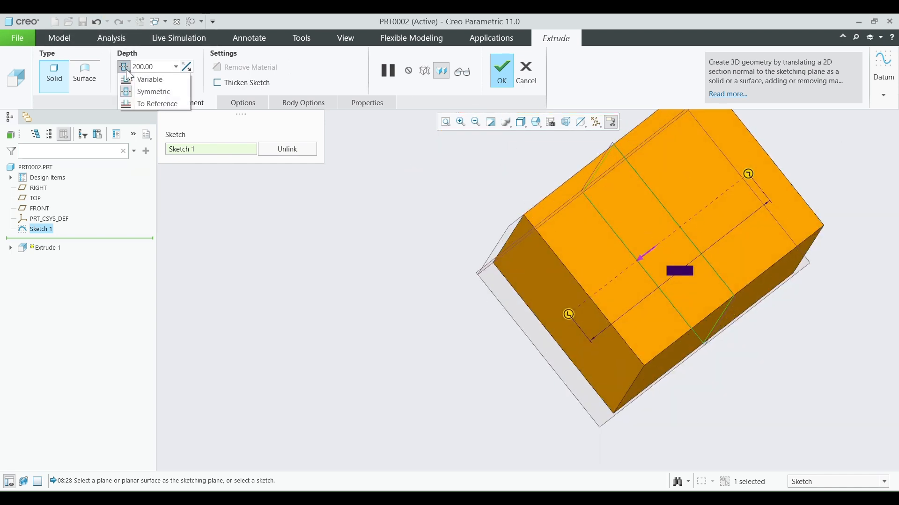
click(139, 102)
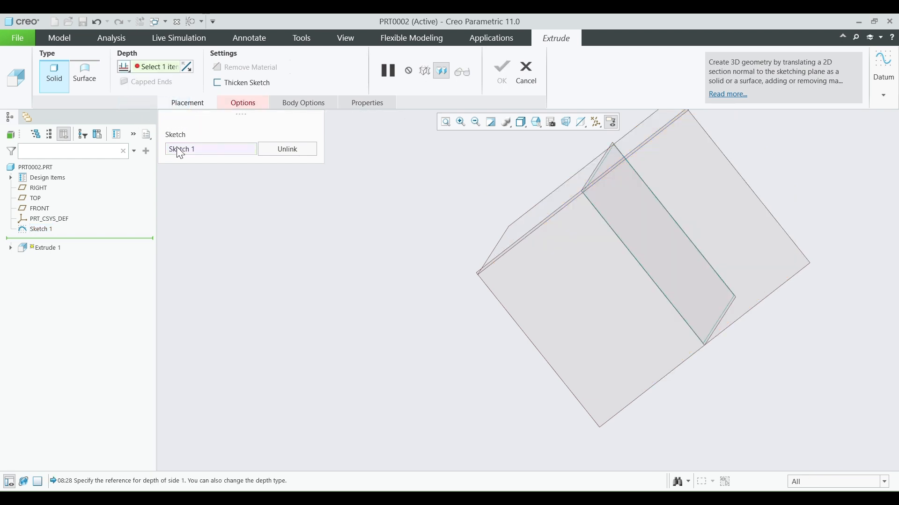
click(128, 68)
click(135, 89)
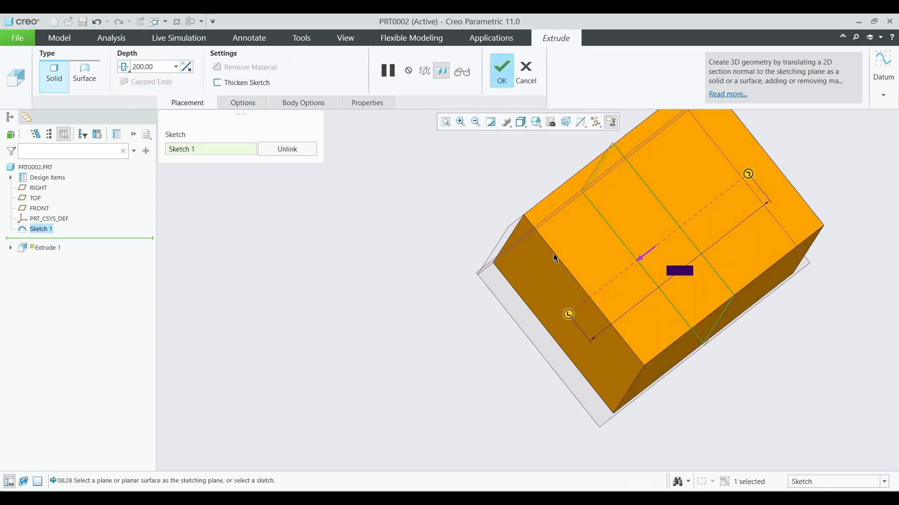
mouse_move(554, 257)
middle_down()
mouse_move(618, 281)
mouse_move(555, 259)
middle_up()
scroll(555, 259, up, 5)
mouse_move(555, 223)
middle_down()
mouse_move(516, 140)
mouse_move(449, 214)
mouse_move(488, 251)
mouse_move(553, 224)
mouse_move(545, 237)
middle_up()
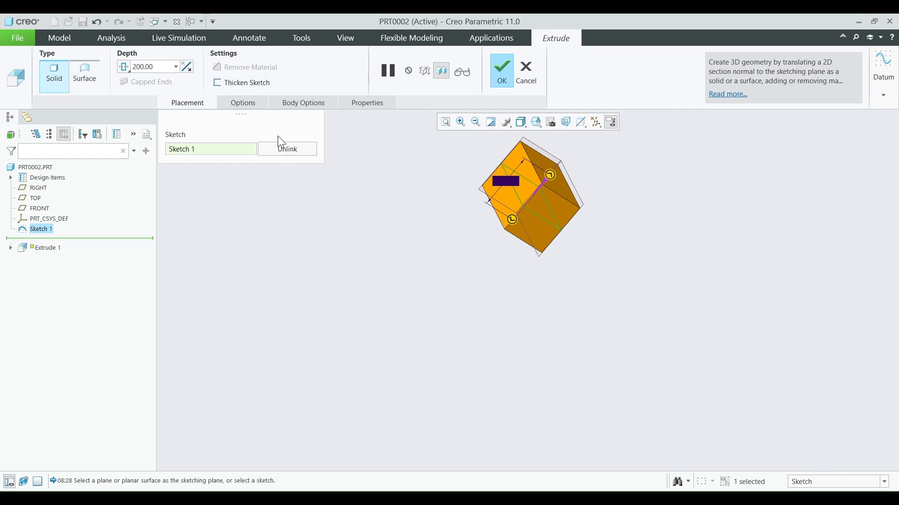
Step: Turn on Thicken Sketch for the extrude and set the wall thickness to 5 mm
click(228, 85)
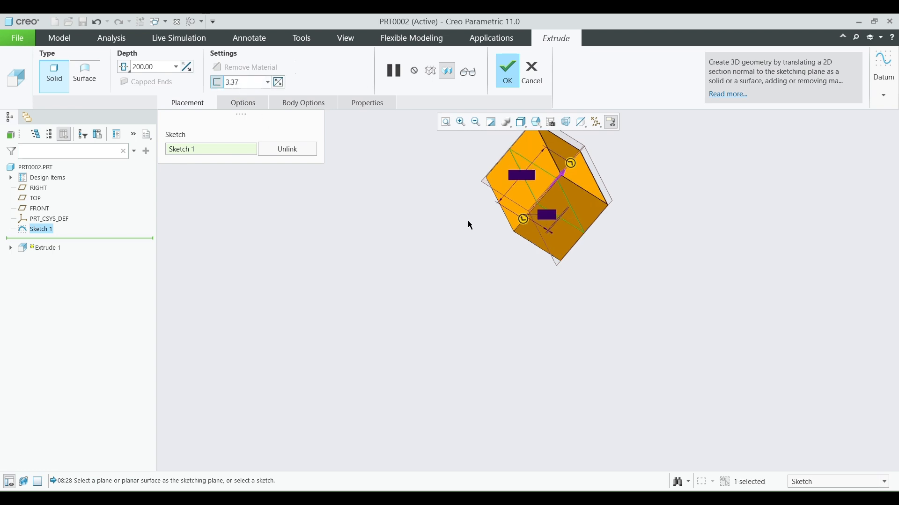
middle_drag(470, 225, 505, 206)
scroll(505, 206, down, 2)
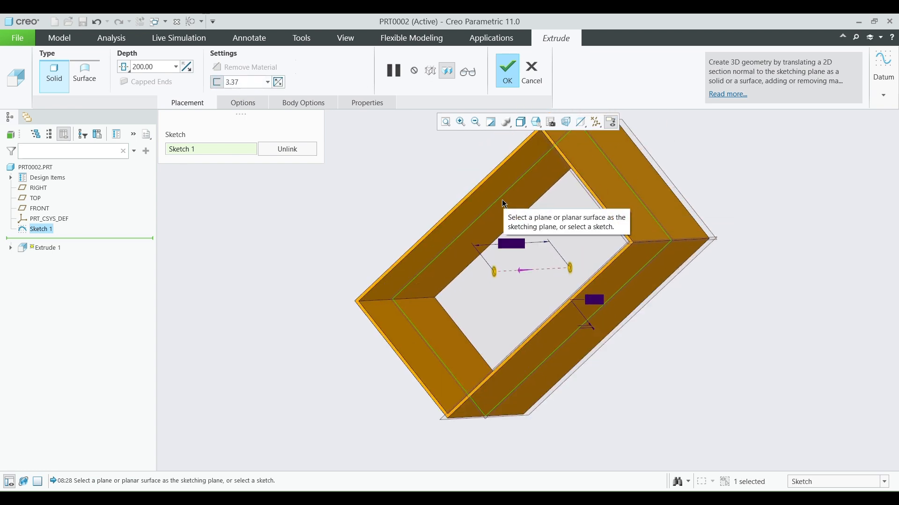
double_click(249, 82)
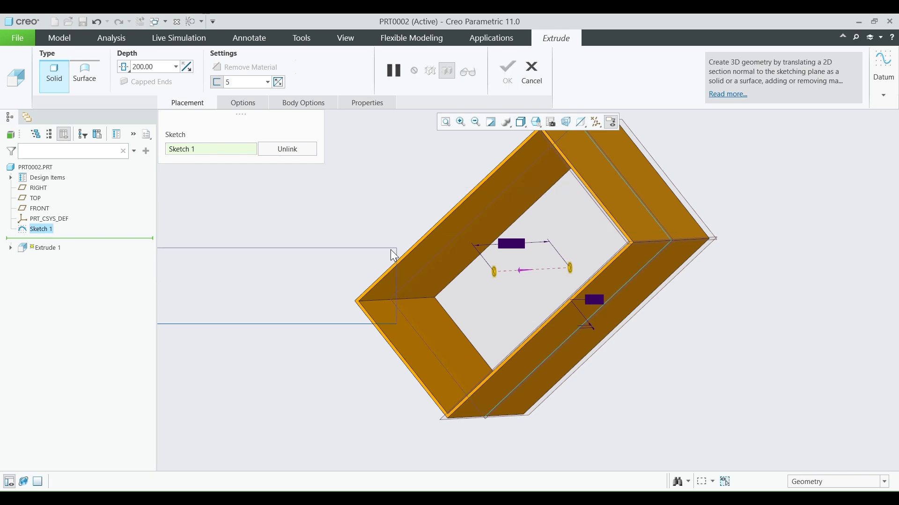
text(5)
key(Return)
middle_drag(453, 234, 492, 187)
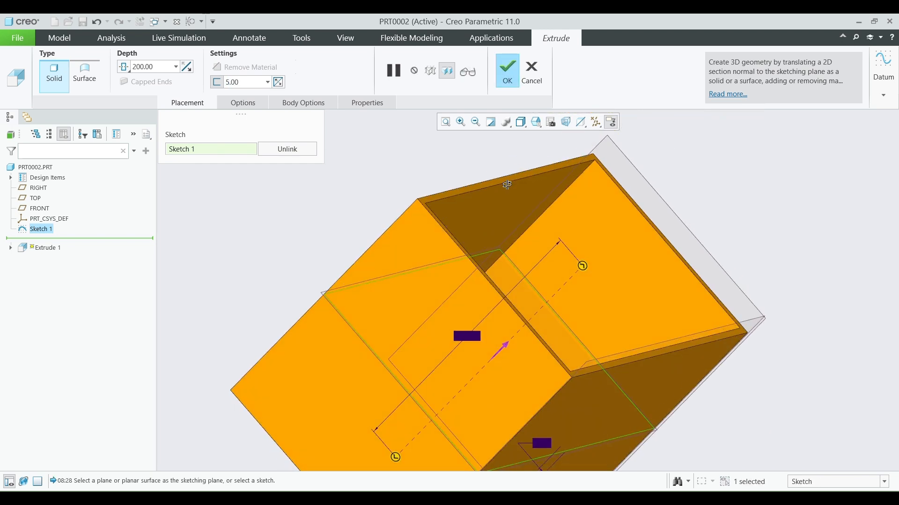
scroll(449, 198, up, 3)
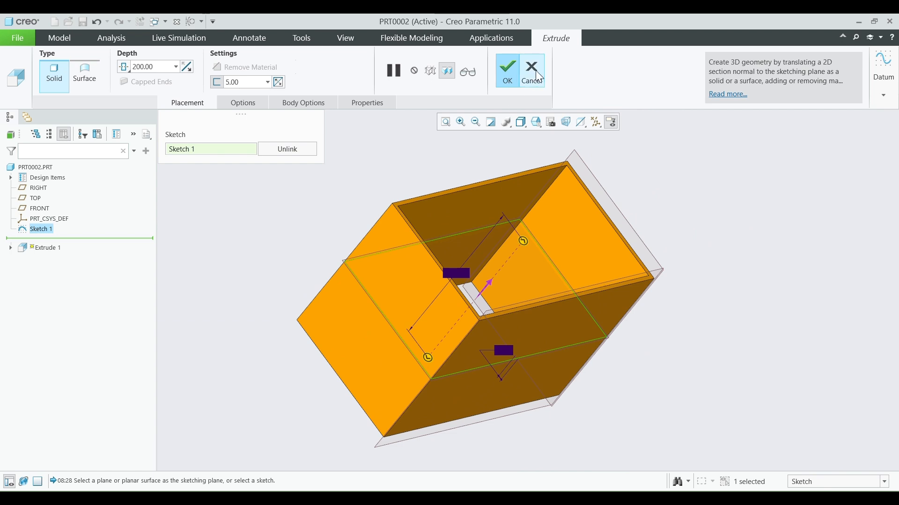
Step: Turn off Thicken Sketch and complete the rectangle's extrude as a solid block
click(216, 82)
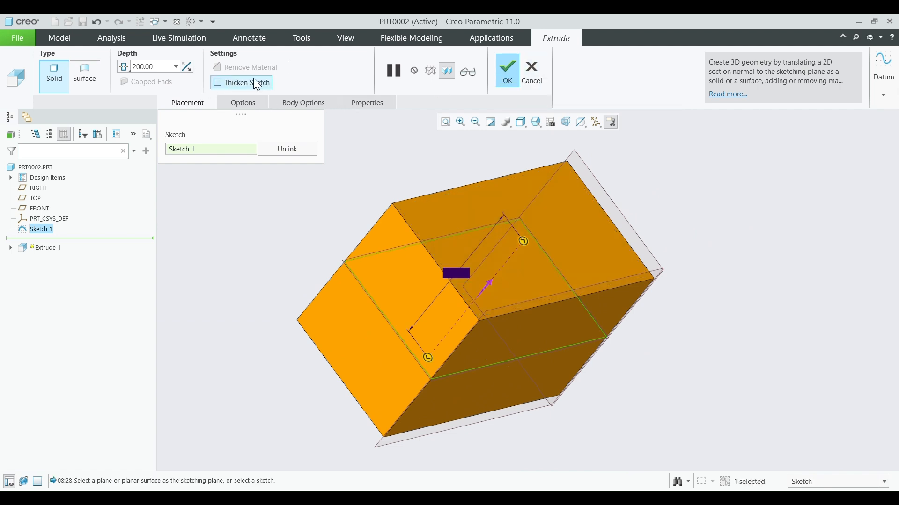
click(508, 70)
scroll(478, 219, up, 4)
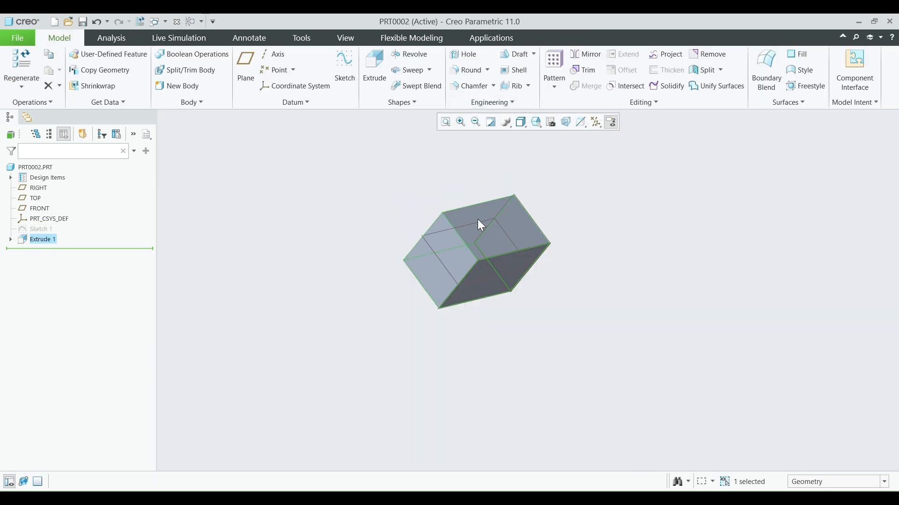
drag(417, 218, 491, 173)
middle_drag(449, 200, 504, 169)
drag(491, 173, 604, 198)
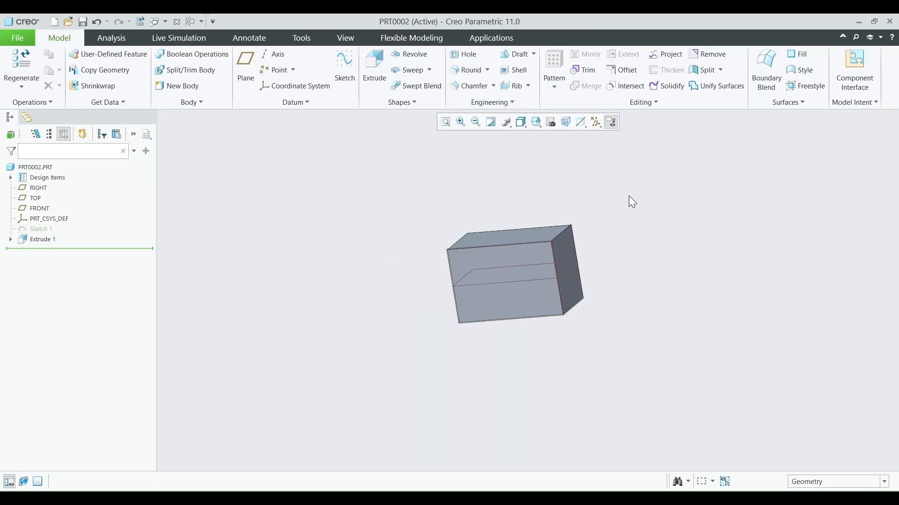
Step: Refit the block in the graphics area, zoom out, and zoom in on a box drawn around it
click(445, 121)
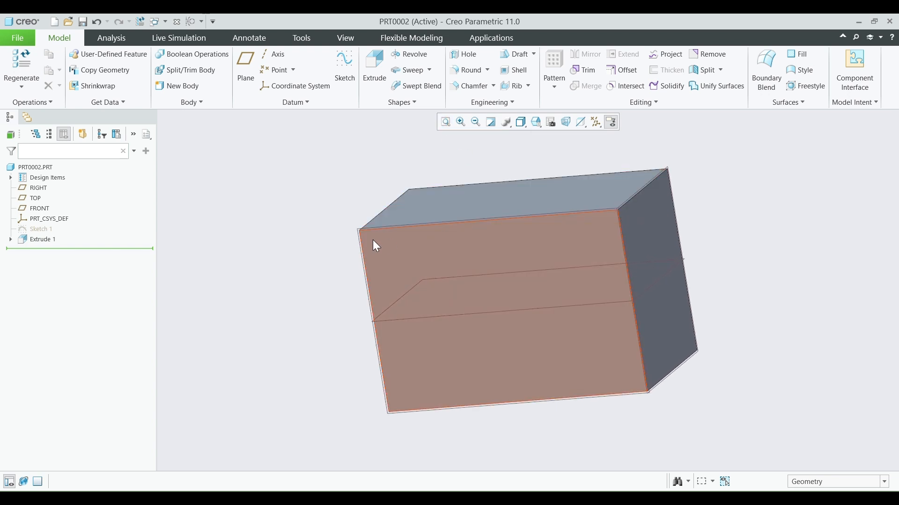
click(462, 122)
click(476, 120)
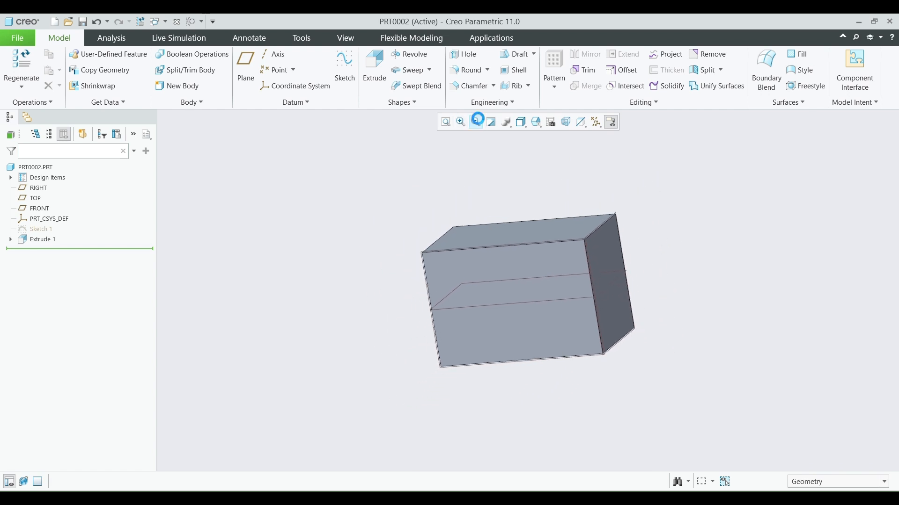
click(461, 122)
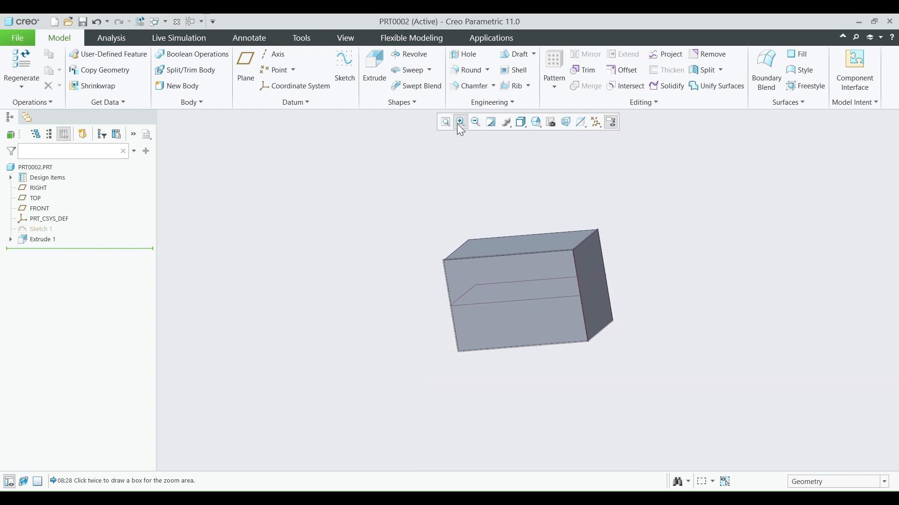
click(421, 196)
click(627, 381)
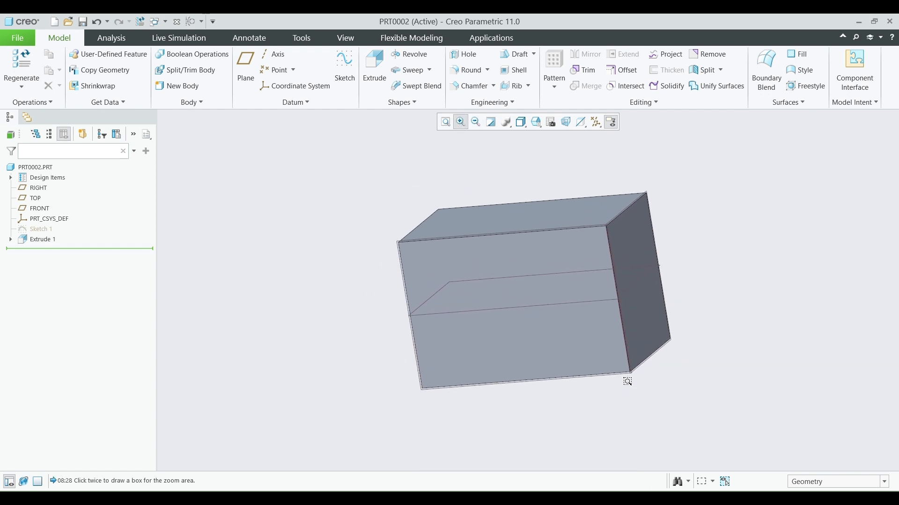
Step: Try the Shading With Reflections display style and inspect the block from several angles
click(509, 128)
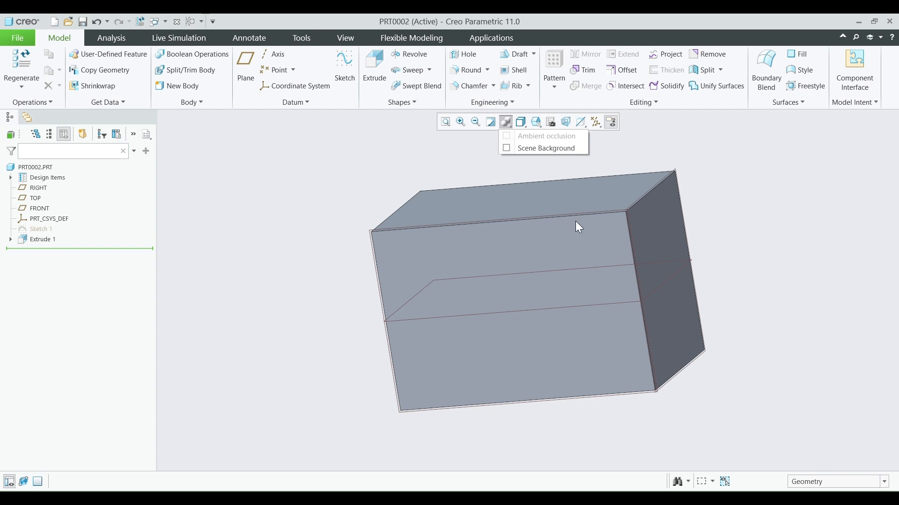
click(649, 151)
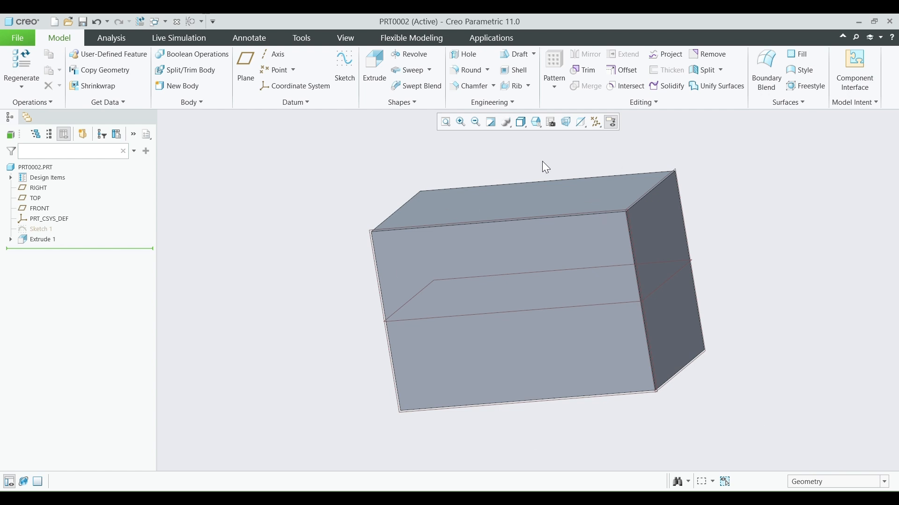
click(521, 122)
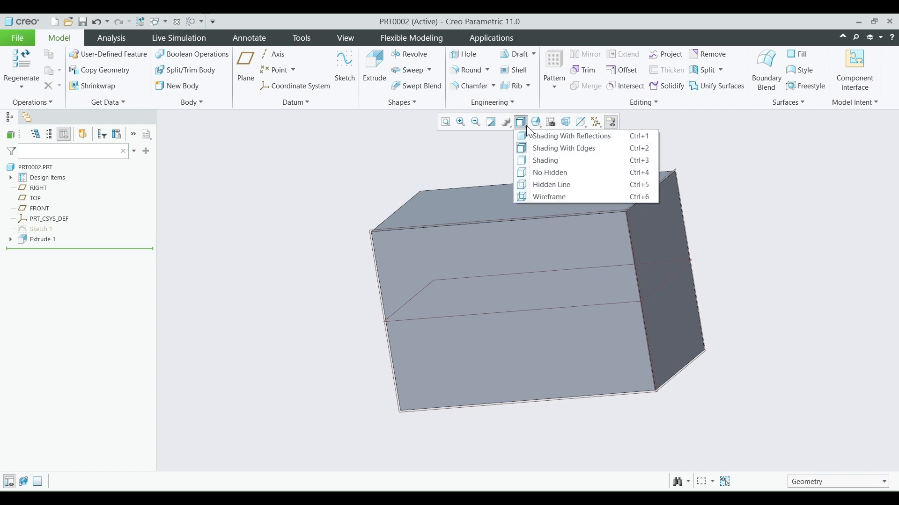
click(457, 183)
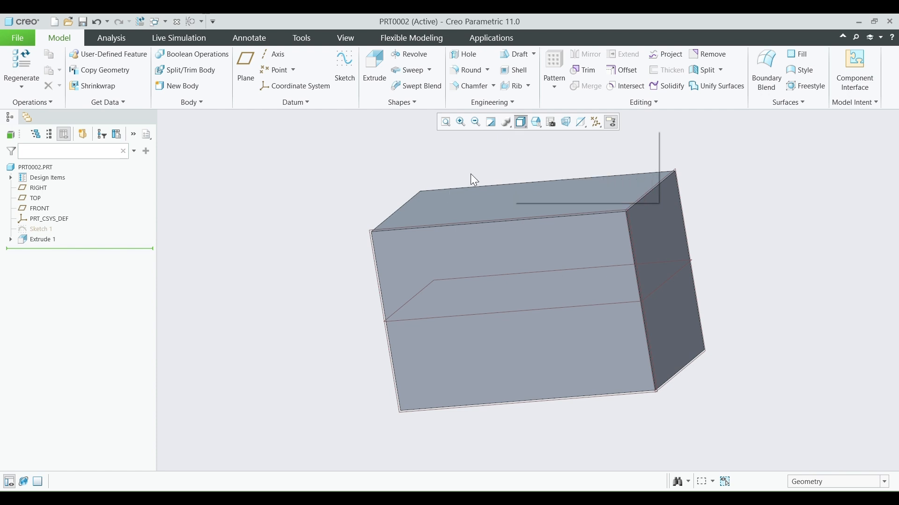
click(521, 122)
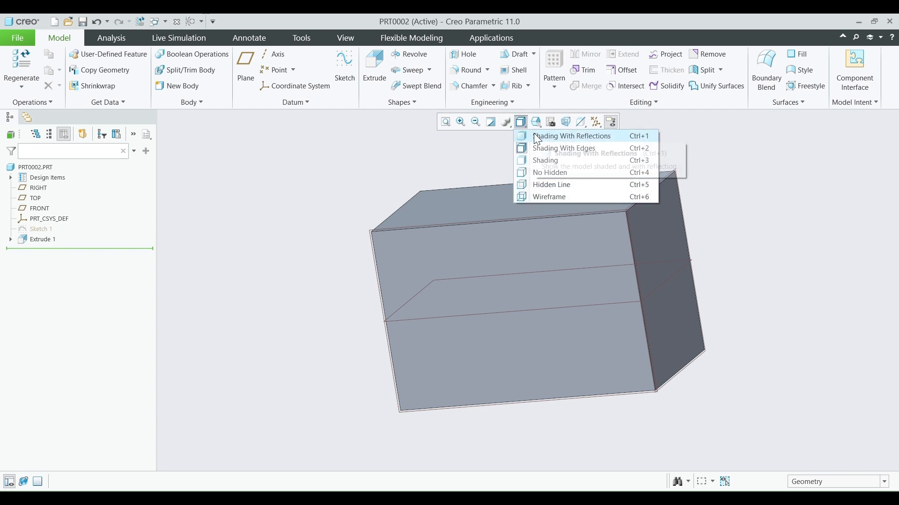
click(534, 134)
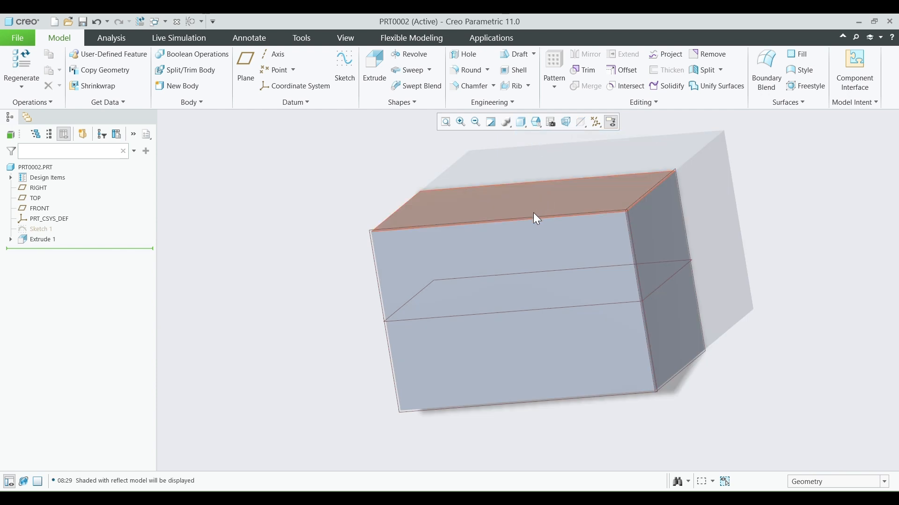
middle_drag(515, 245, 609, 243)
scroll(578, 203, down, 5)
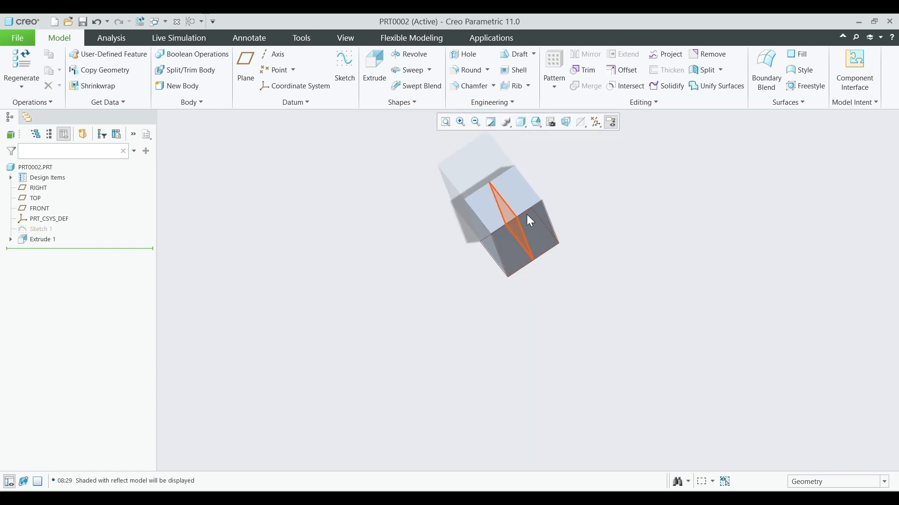
middle_drag(526, 214, 527, 167)
scroll(538, 154, up, 3)
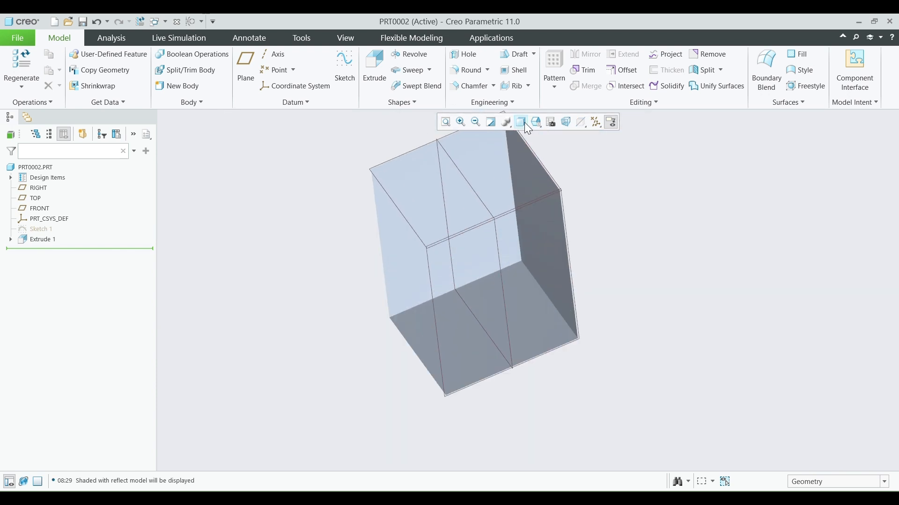
Step: Set the display style back to Shading With Edges and view the block from another side
click(524, 122)
click(541, 148)
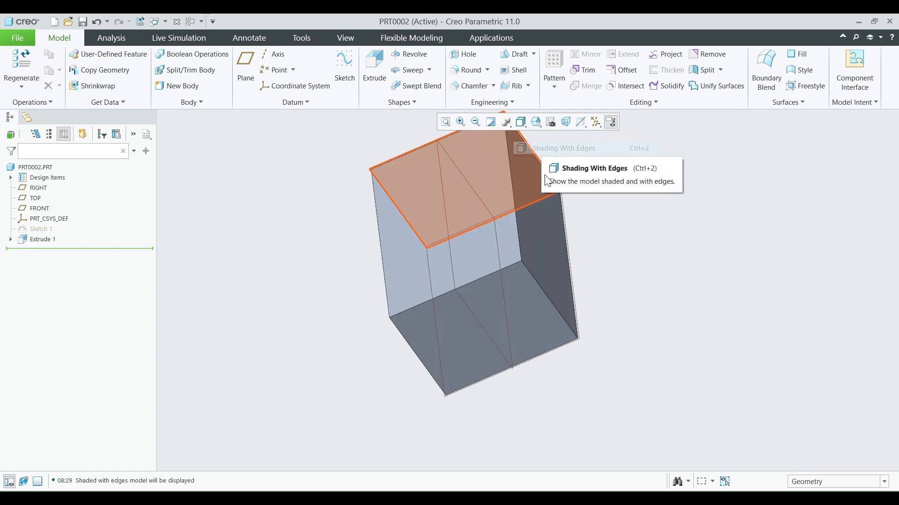
mouse_move(546, 180)
middle_down()
mouse_move(554, 209)
mouse_move(480, 150)
mouse_move(489, 195)
middle_up()
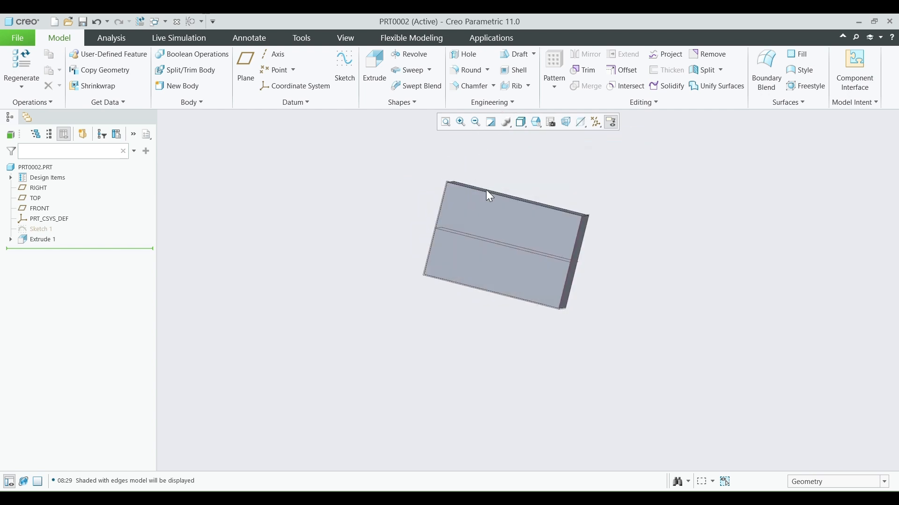
scroll(487, 193, up, 4)
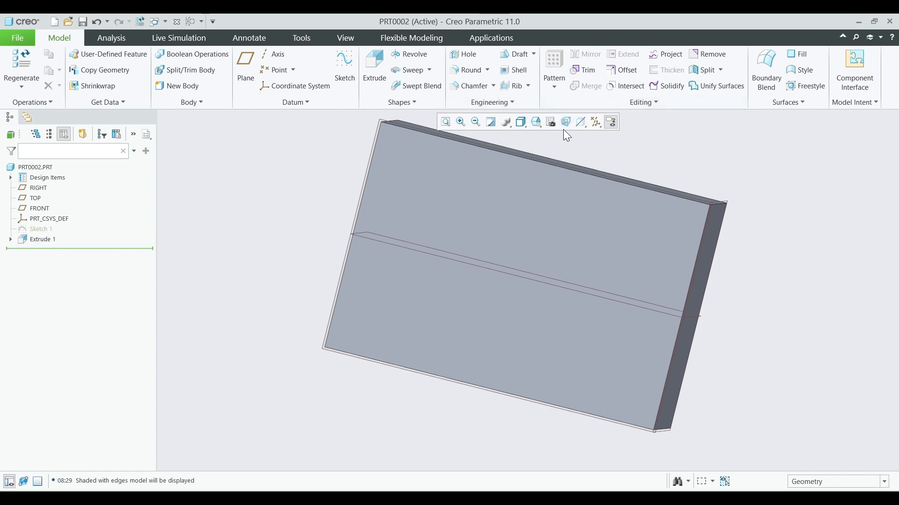
Step: Turn off the display of all datum axes, points, coordinate systems and planes, and inspect the block without them
click(594, 123)
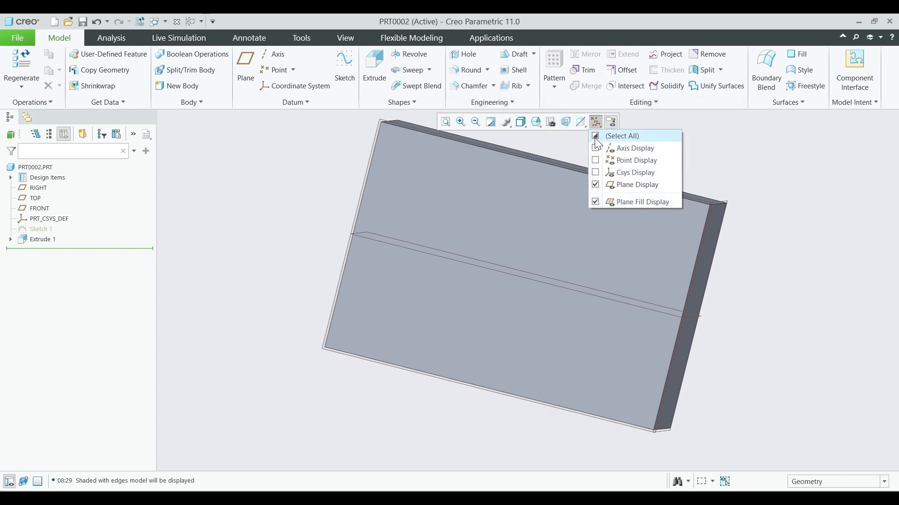
click(631, 173)
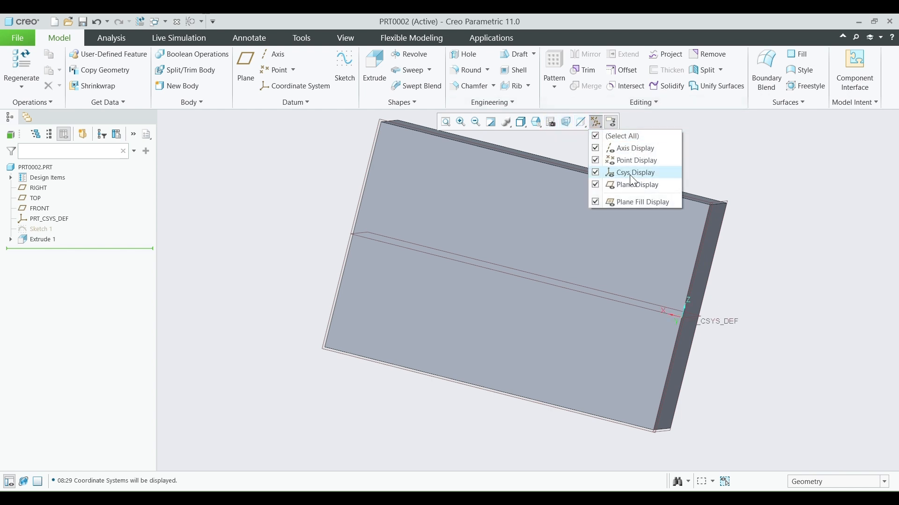
click(603, 140)
middle_drag(728, 175, 565, 294)
scroll(529, 304, up, 5)
middle_drag(524, 254, 554, 267)
scroll(488, 225, down, 5)
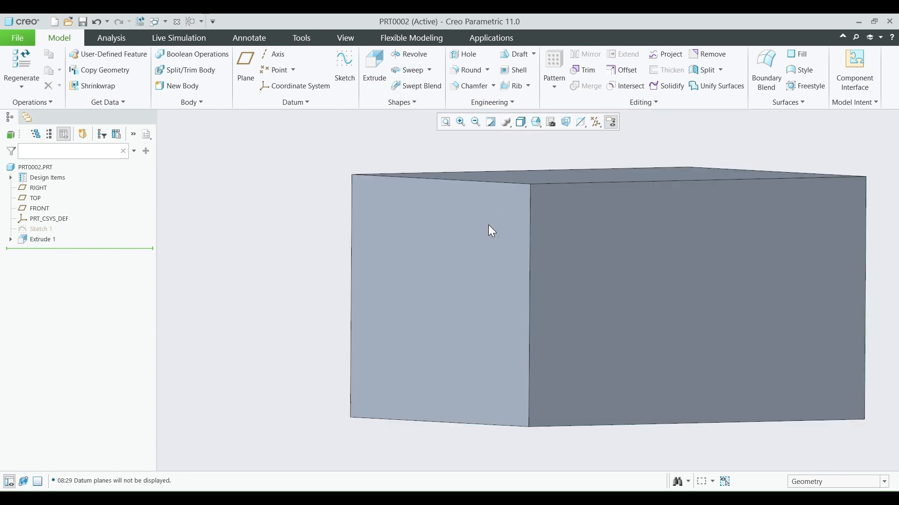
mouse_move(548, 192)
middle_down()
mouse_move(563, 212)
mouse_move(546, 189)
middle_up()
Step: Try the plain Shading display style on the block and inspect it from another angle
click(521, 123)
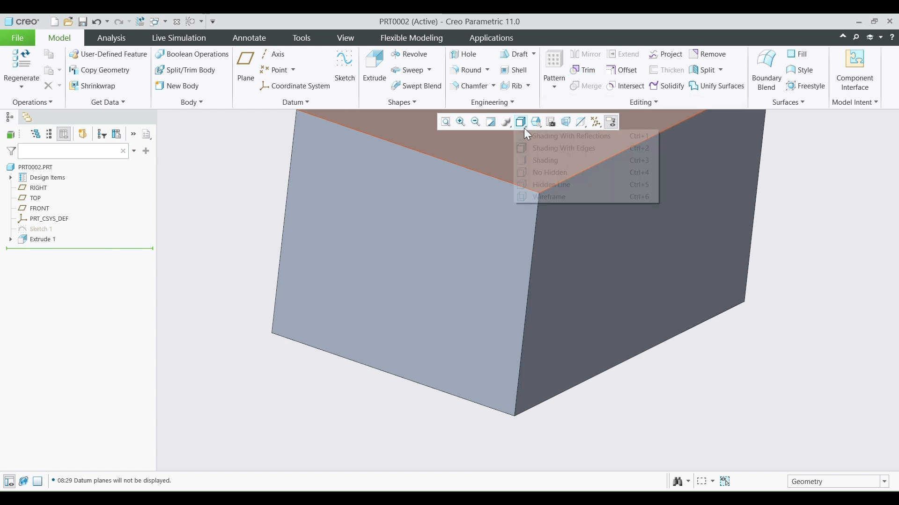
click(540, 161)
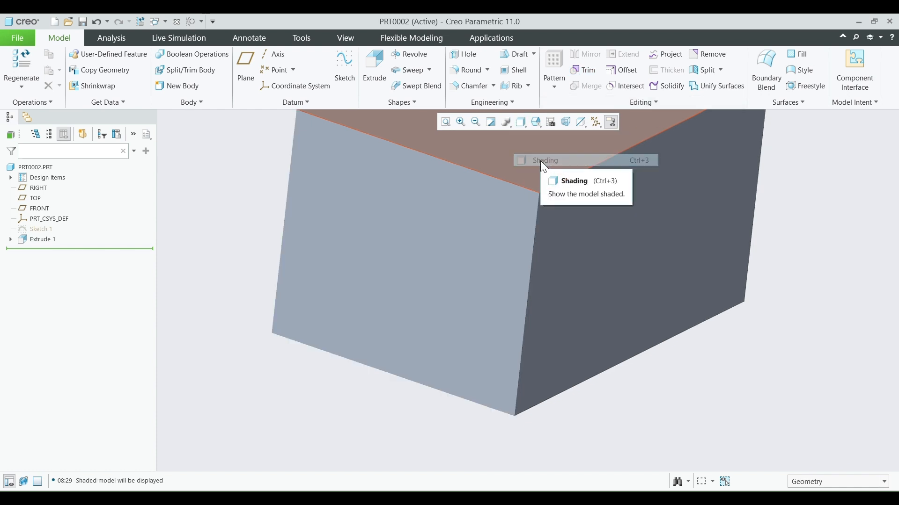
mouse_move(540, 161)
middle_down()
mouse_move(504, 228)
mouse_move(575, 195)
mouse_move(476, 251)
mouse_move(489, 213)
mouse_move(459, 209)
mouse_move(443, 251)
mouse_move(395, 260)
middle_up()
scroll(478, 251, up, 4)
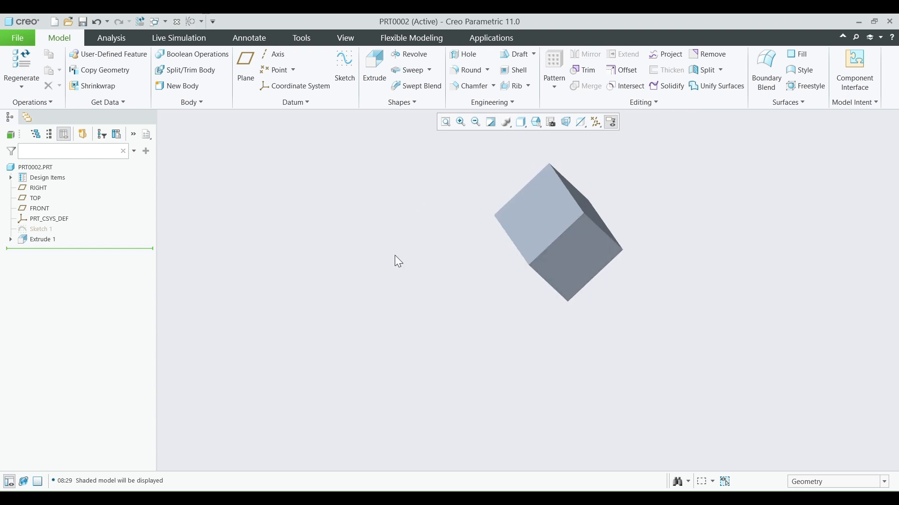
Step: Try the Wireframe display style and rotate the block to examine all its edges
click(521, 123)
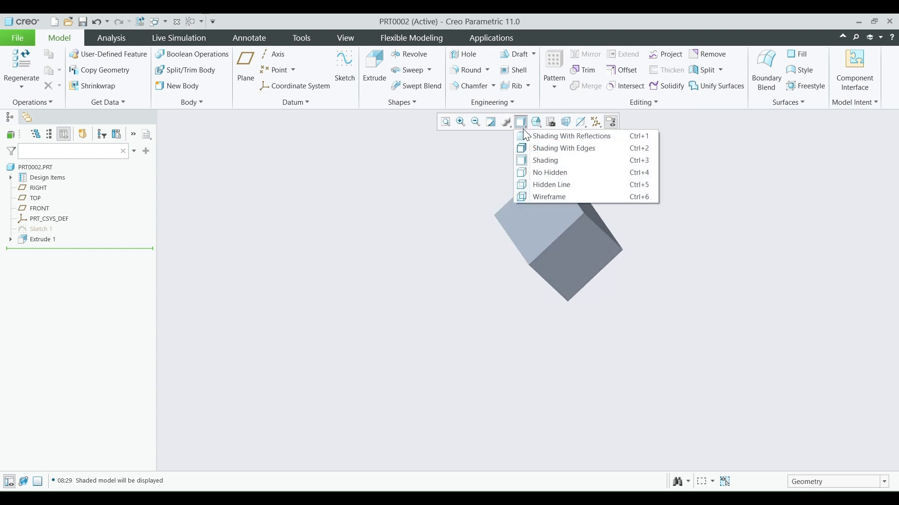
click(544, 197)
scroll(568, 212, down, 3)
middle_drag(567, 213, 387, 140)
scroll(493, 222, up, 3)
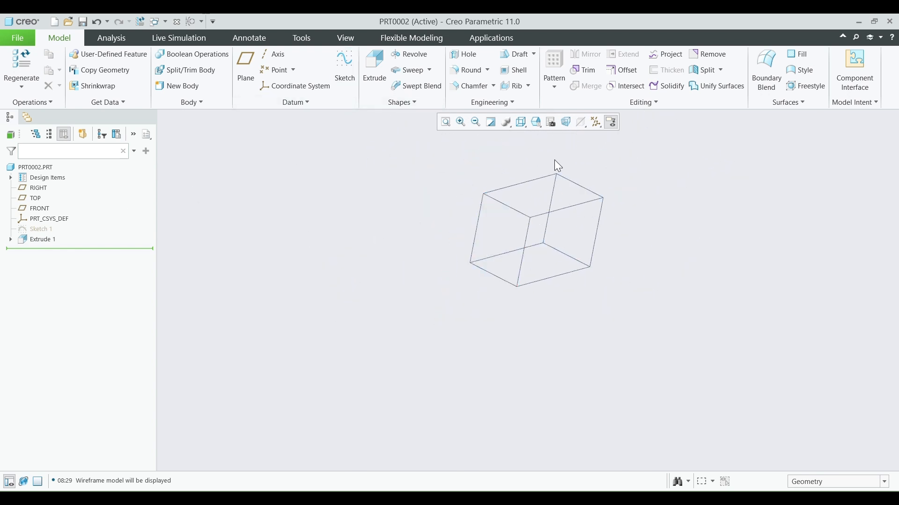
Step: View the block in Standard Orientation and in the saved FRONT view
click(530, 187)
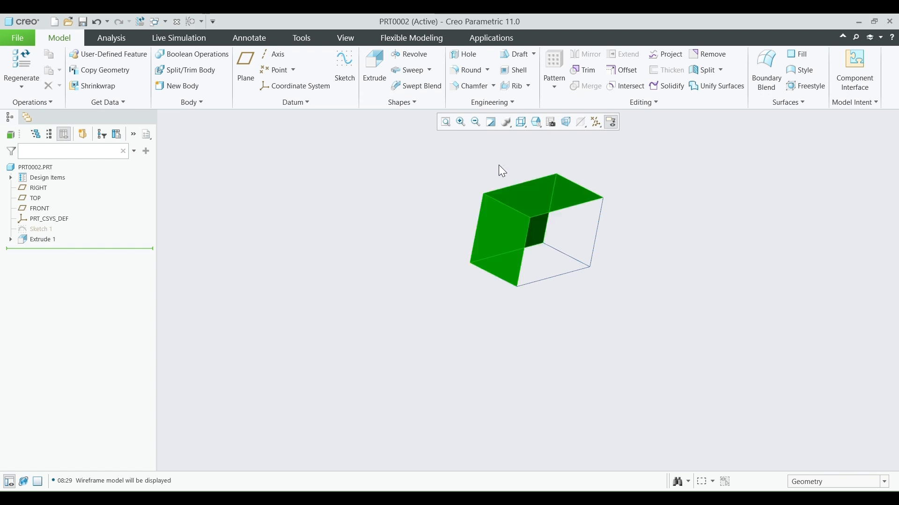
click(537, 124)
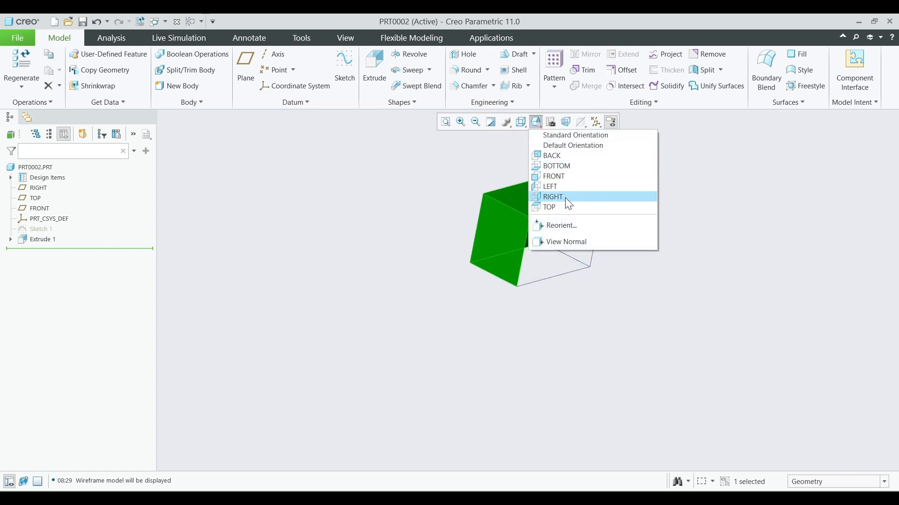
click(577, 134)
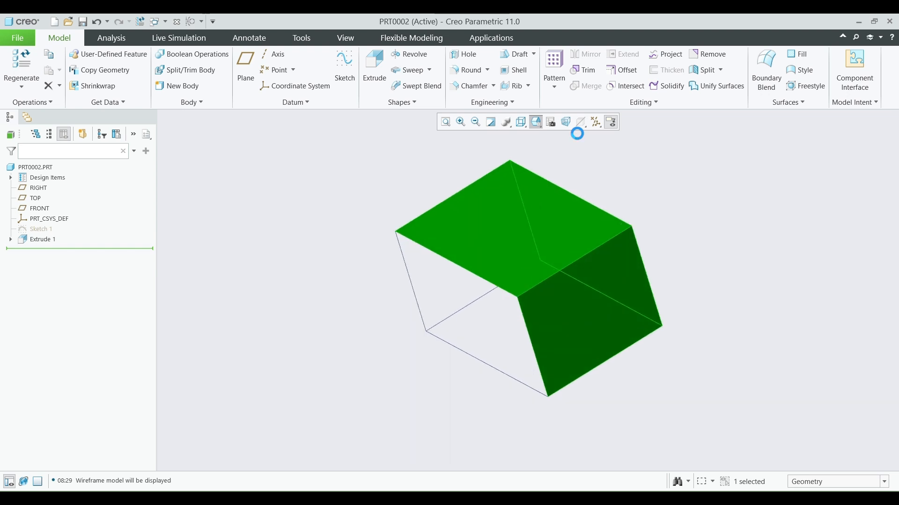
click(637, 189)
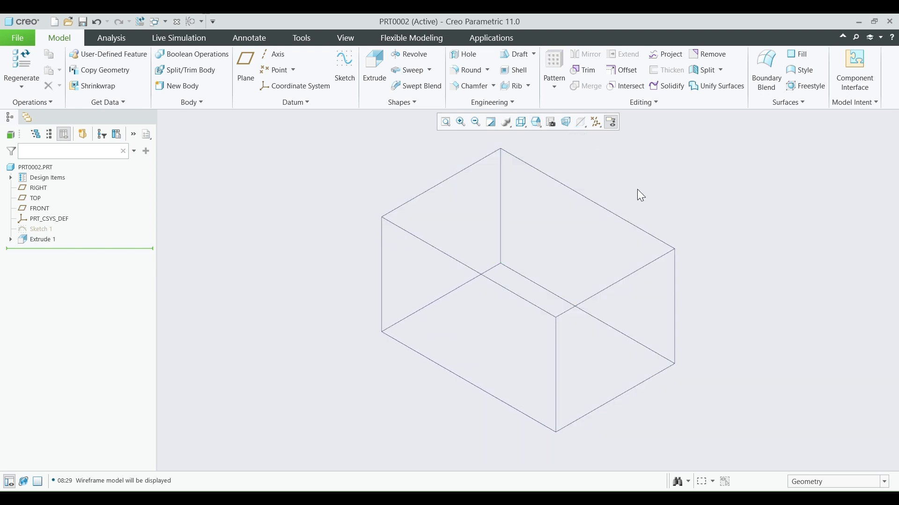
click(537, 125)
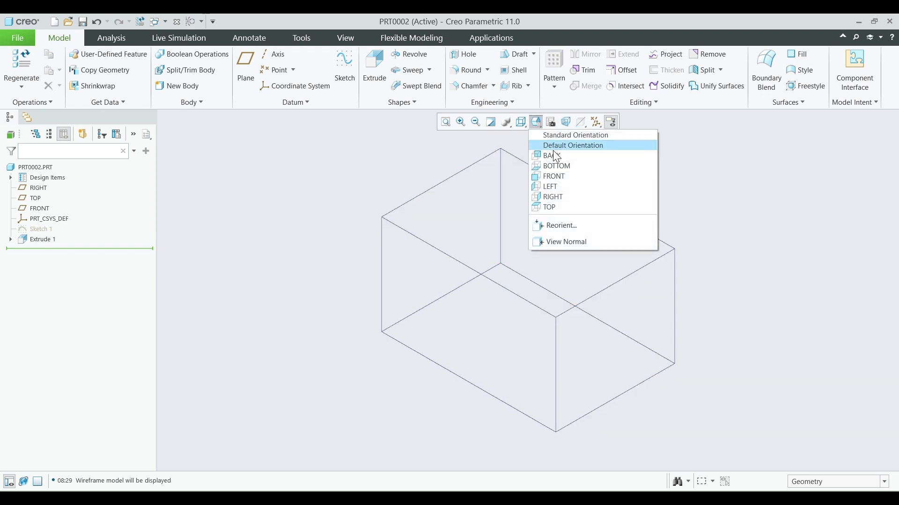
click(561, 176)
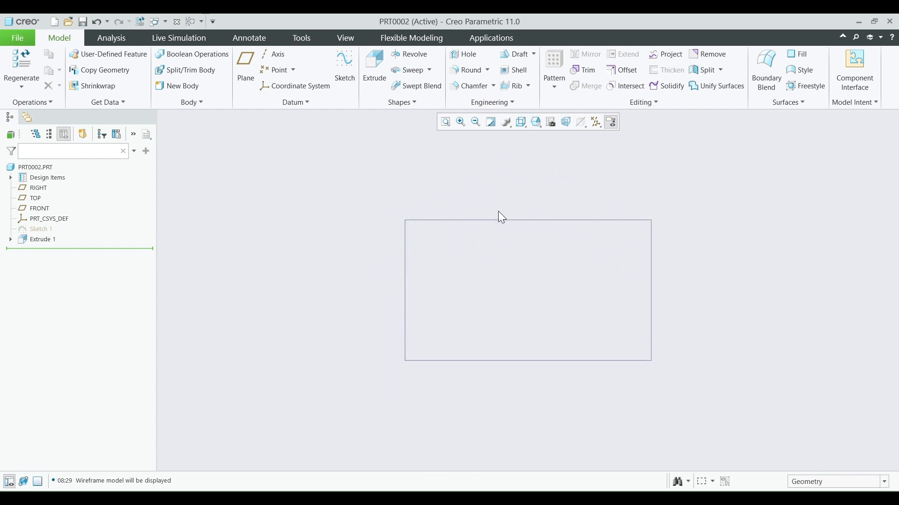
Step: Set the display style to Hidden Line and orient the block to the saved BOTTOM view
click(526, 127)
click(546, 184)
middle_drag(499, 152, 521, 154)
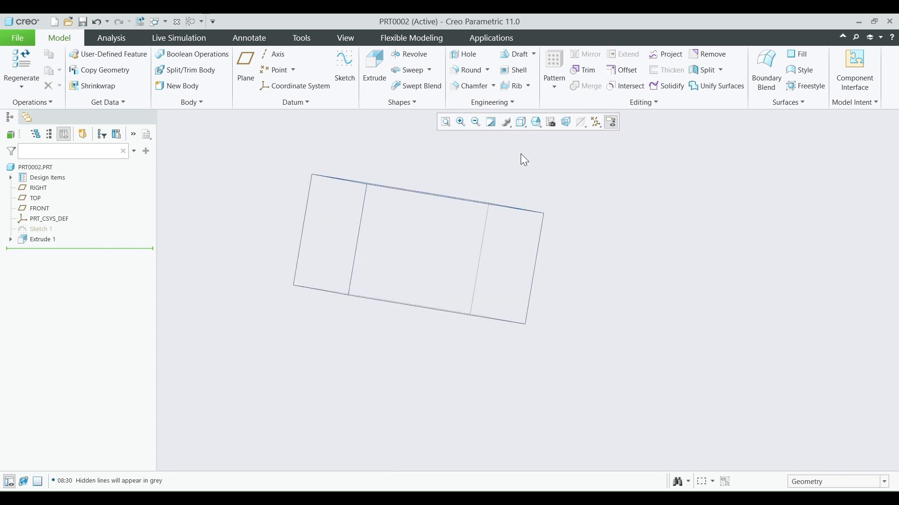
click(527, 126)
click(481, 148)
click(542, 126)
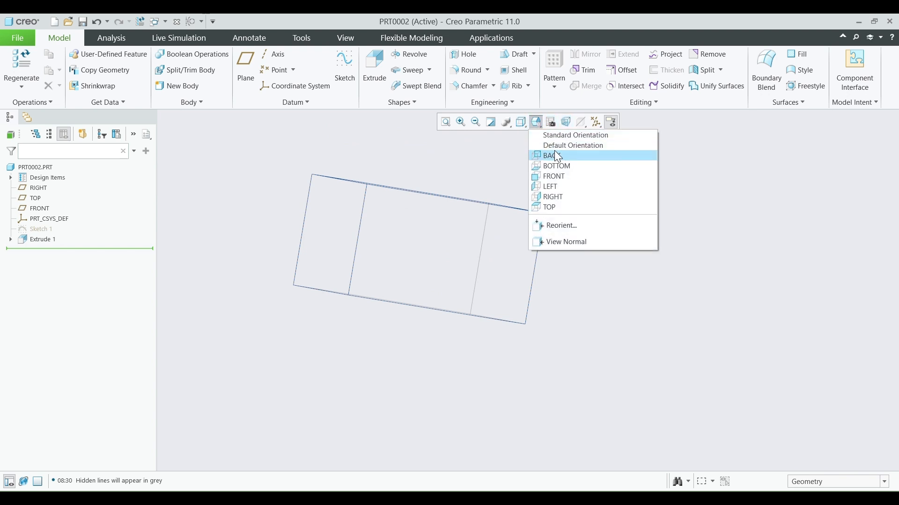
click(557, 166)
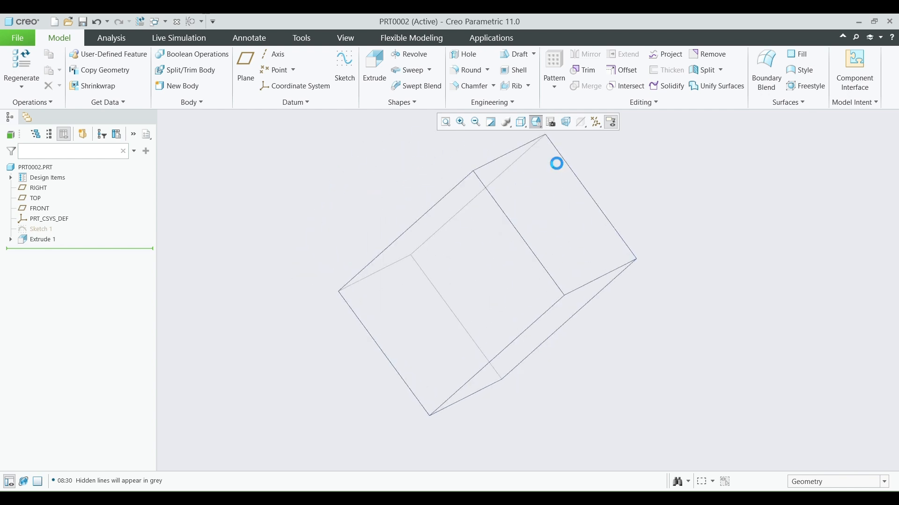
Step: Set the block's display style to Shading With Edges after trying Shading With Reflections, and turn on perspective view
click(527, 127)
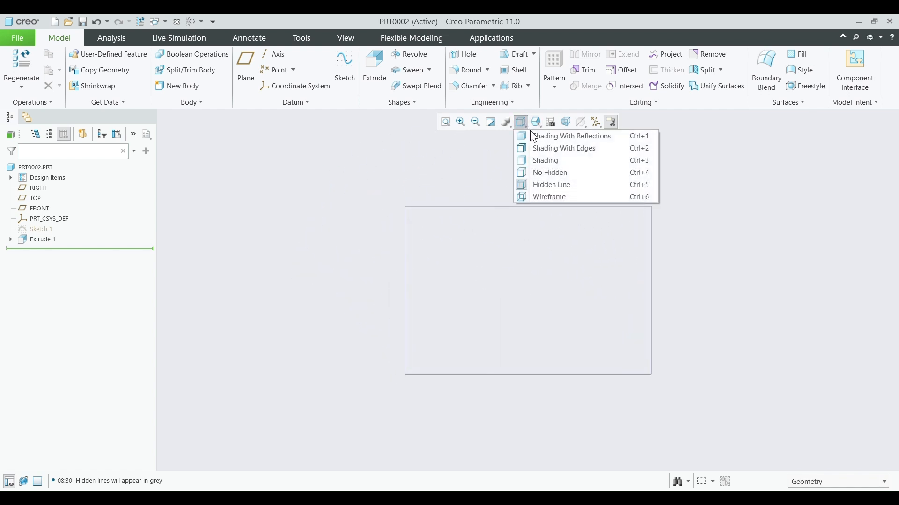
click(532, 135)
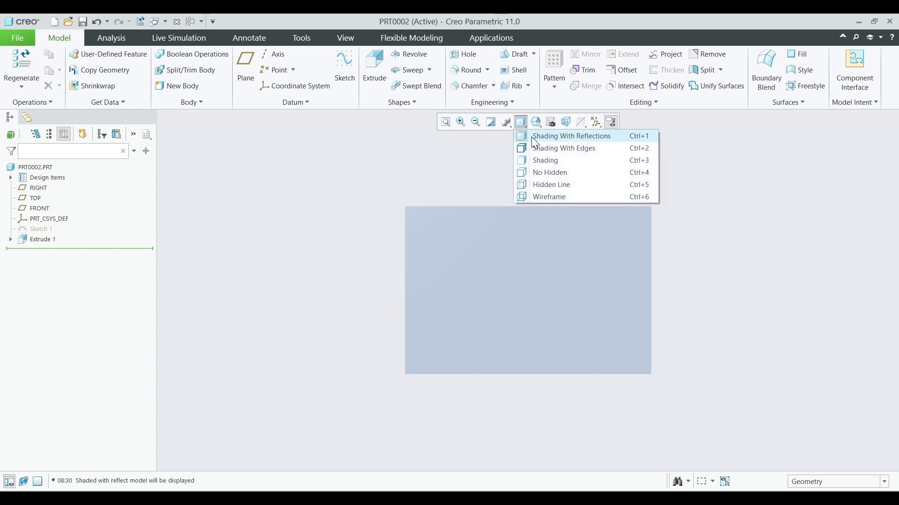
click(521, 150)
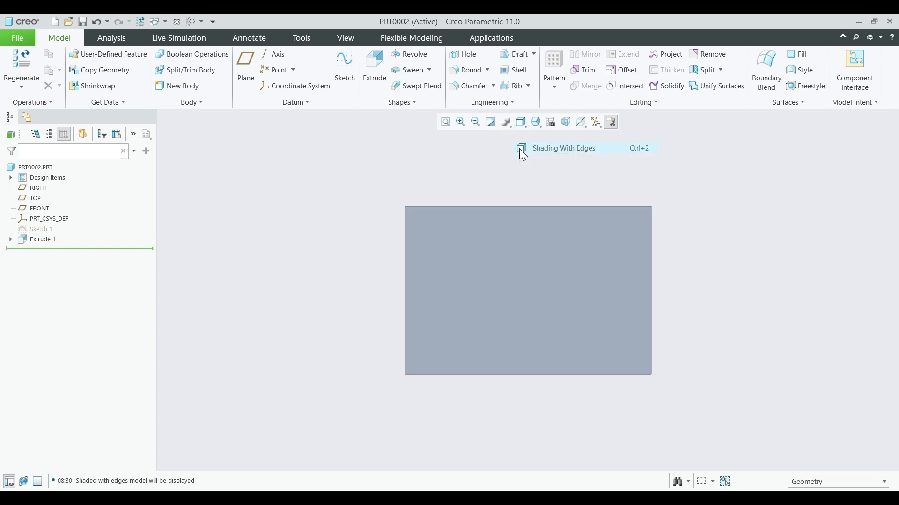
click(567, 125)
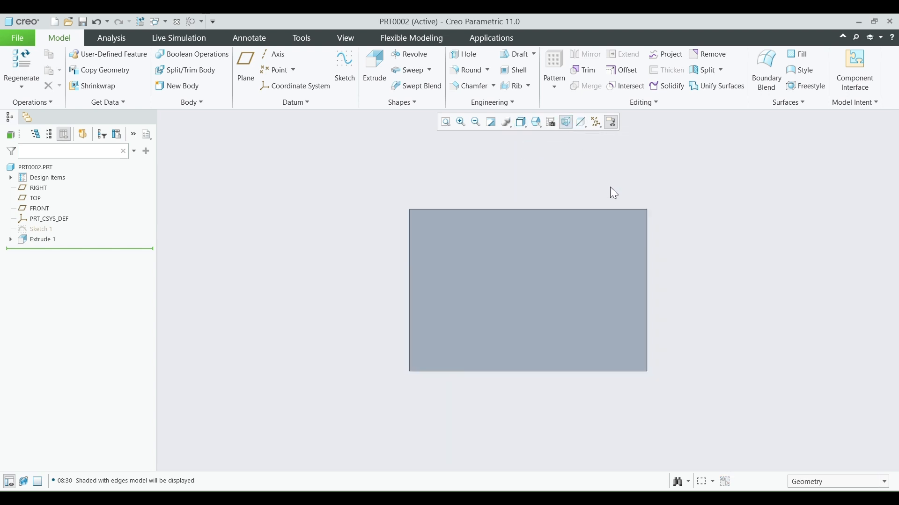
middle_drag(610, 187, 650, 214)
Step: Examine the transparency options for bodies and quilts and the list of datum display filters, and view the block from another angle
click(592, 126)
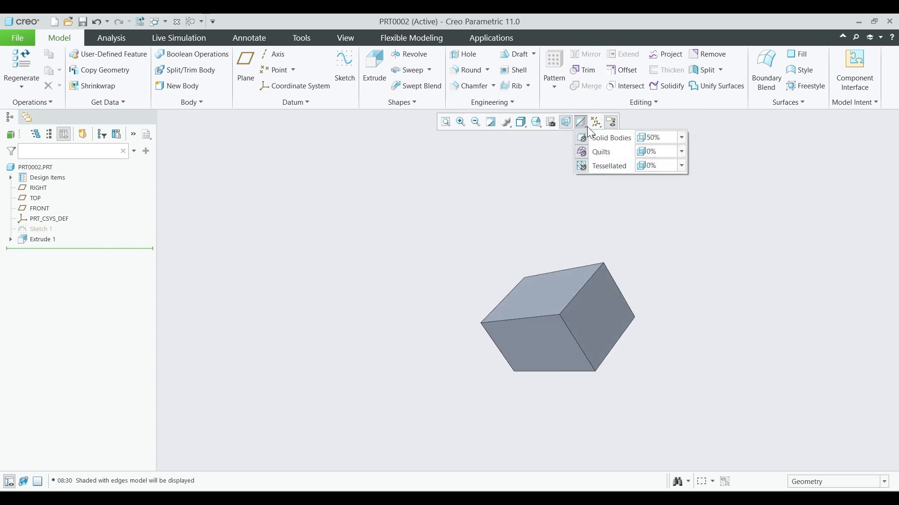
click(596, 124)
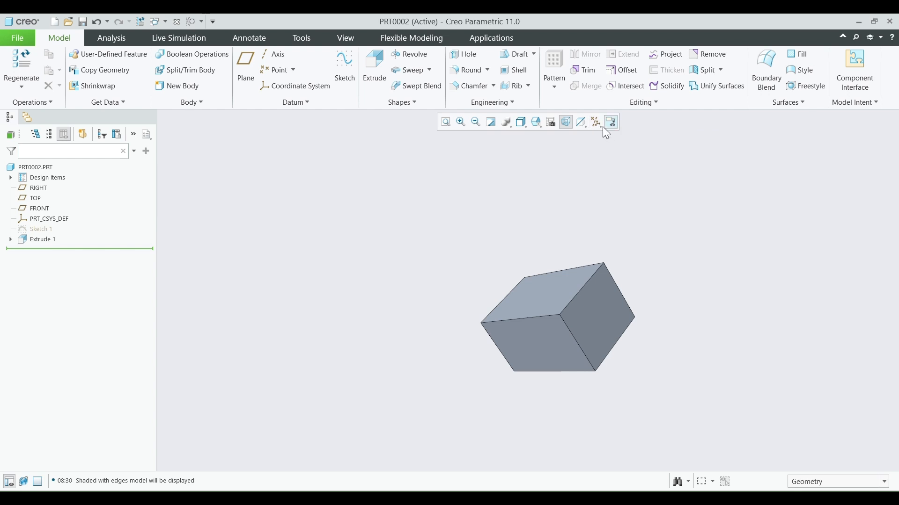
click(598, 125)
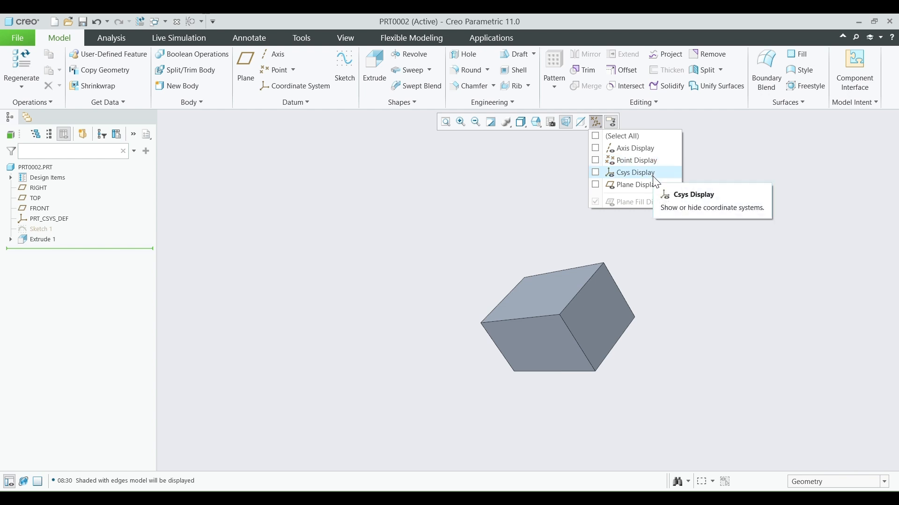
click(698, 261)
scroll(698, 260, up, 1)
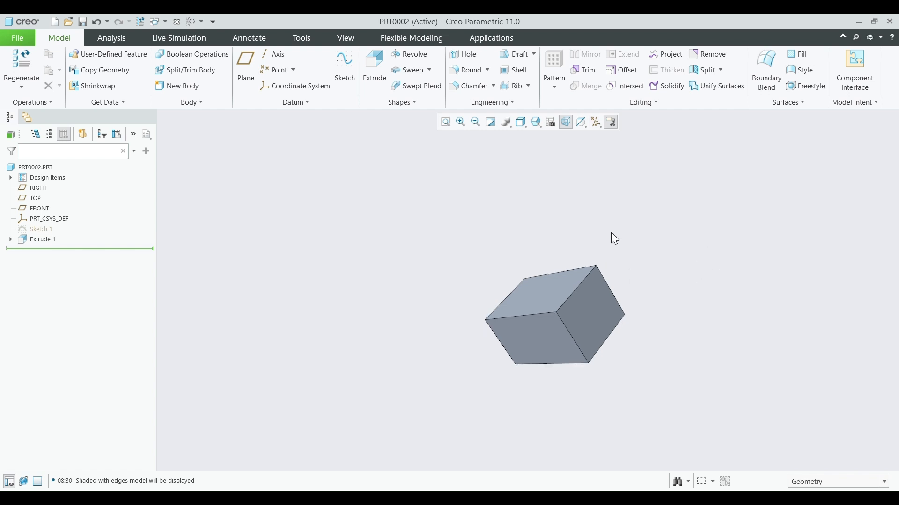
middle_drag(611, 232, 532, 312)
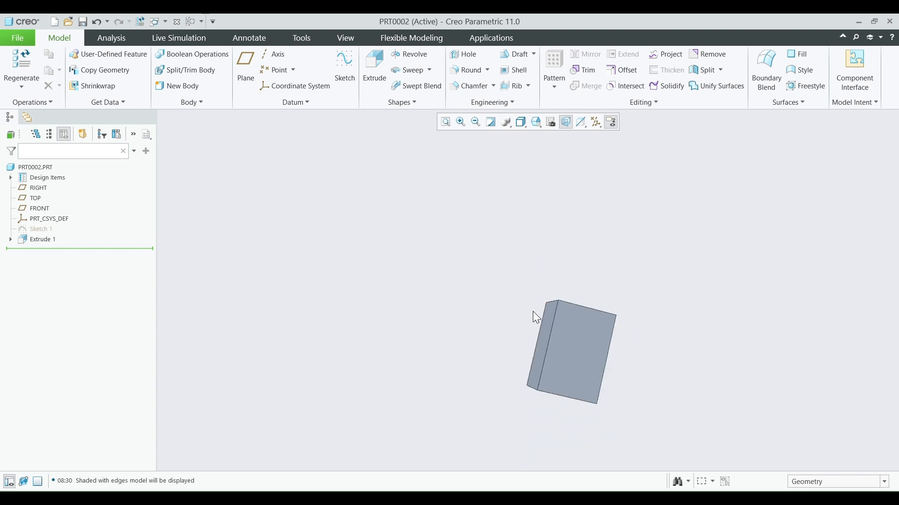
scroll(536, 317, up, 1)
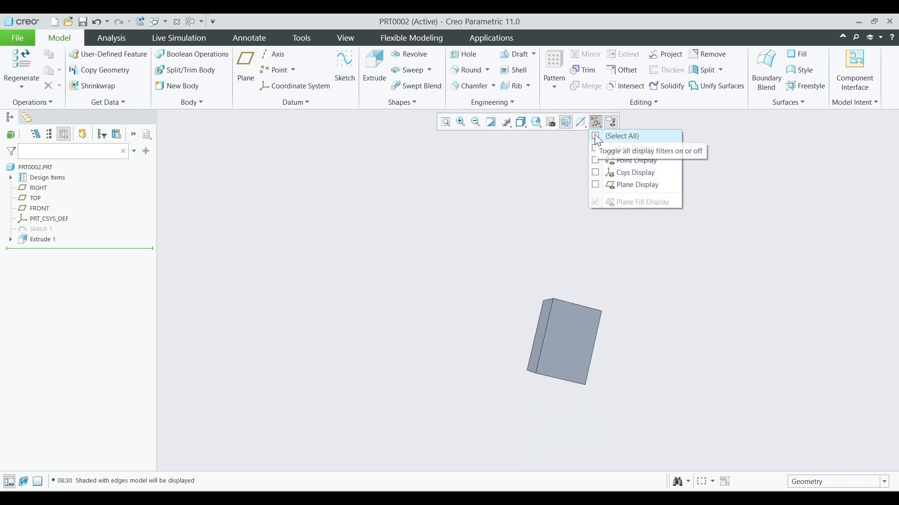
Step: Turn on all datum display filters and inspect the planes and coordinate system on the block
click(595, 135)
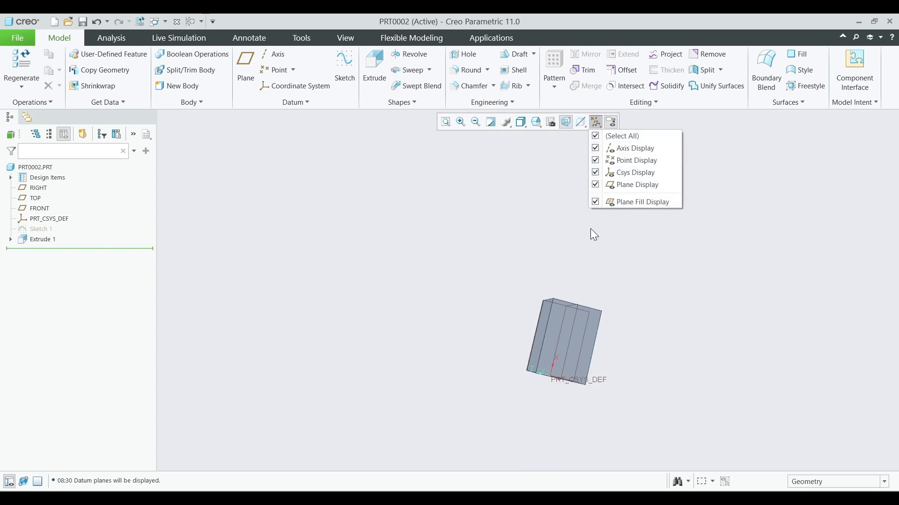
click(551, 394)
scroll(625, 277, down, 2)
scroll(590, 241, up, 2)
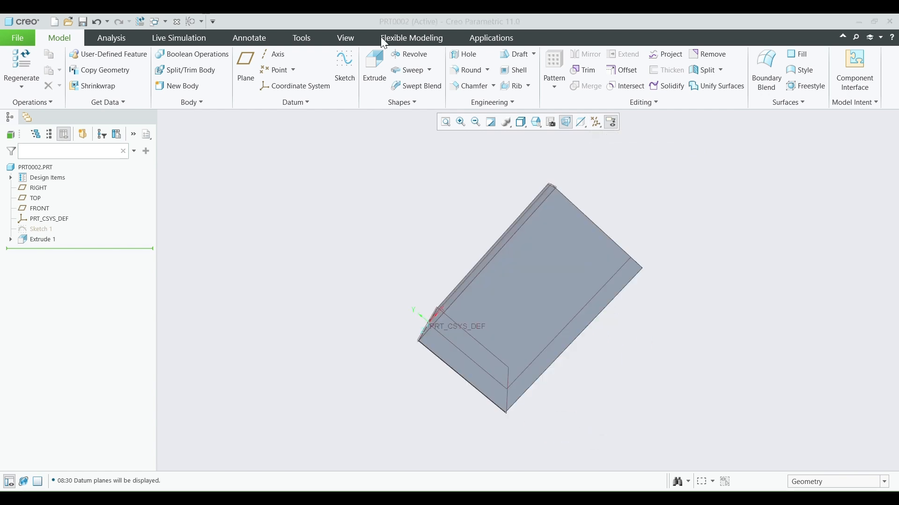
Step: Create a datum plane offset 100 from the FRONT plane
click(245, 65)
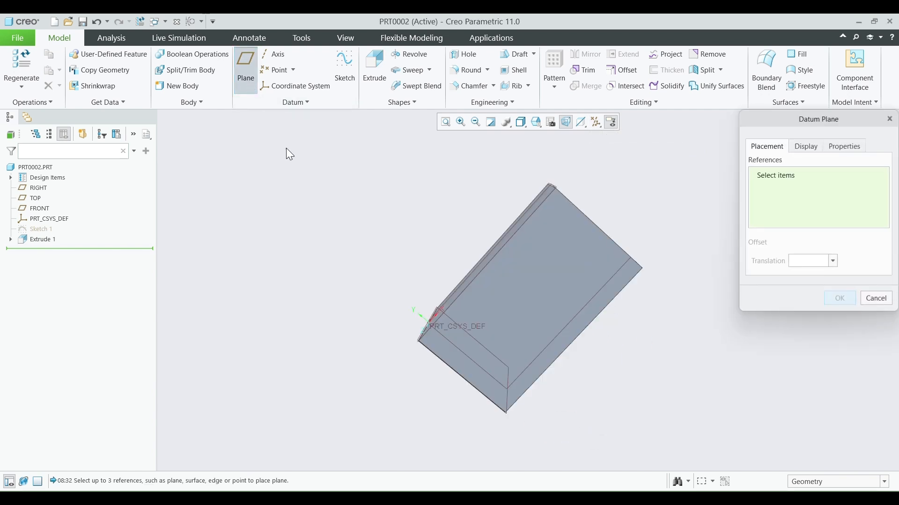
middle_drag(285, 148, 380, 185)
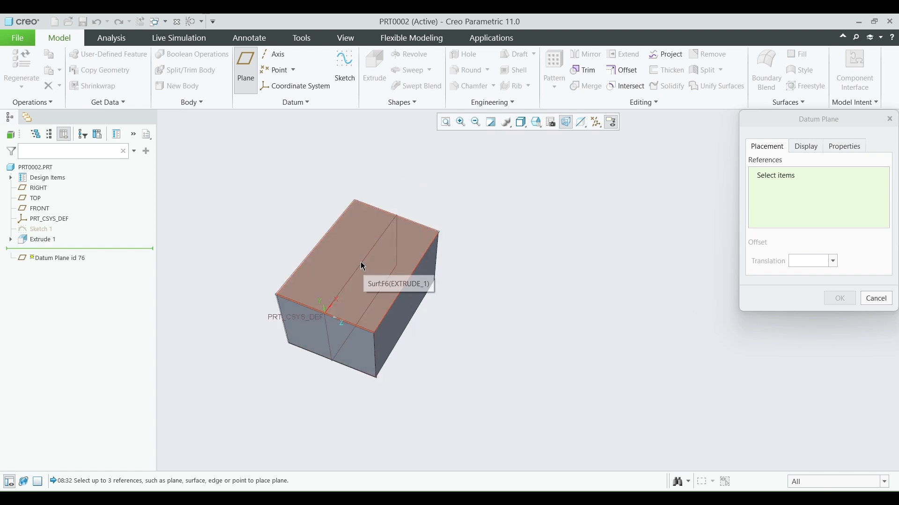
click(38, 208)
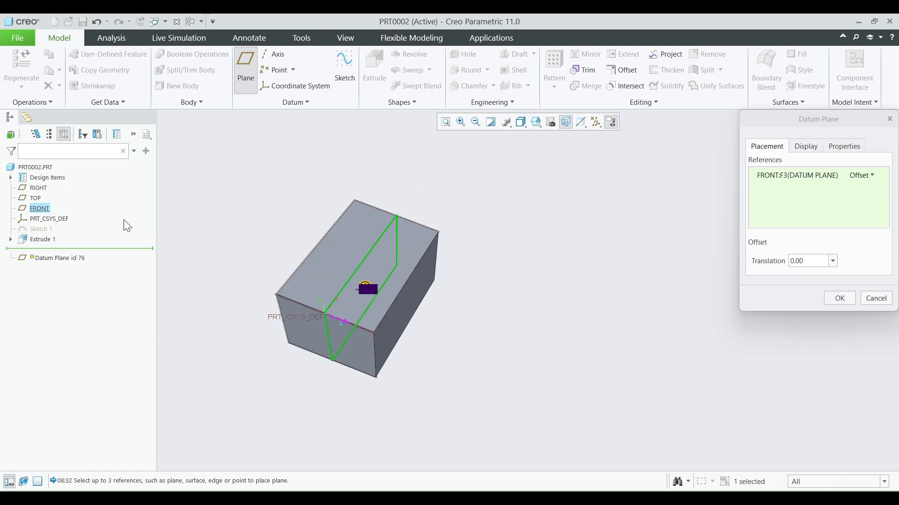
click(819, 269)
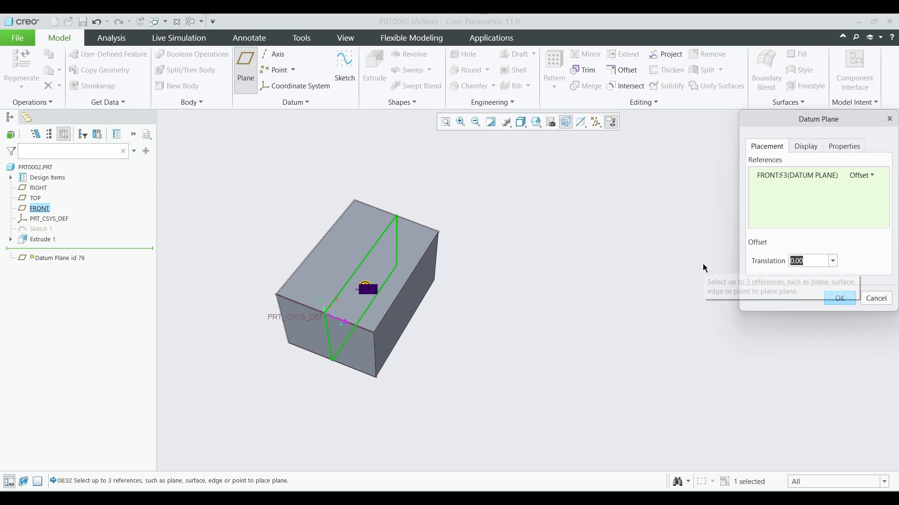
text(1)
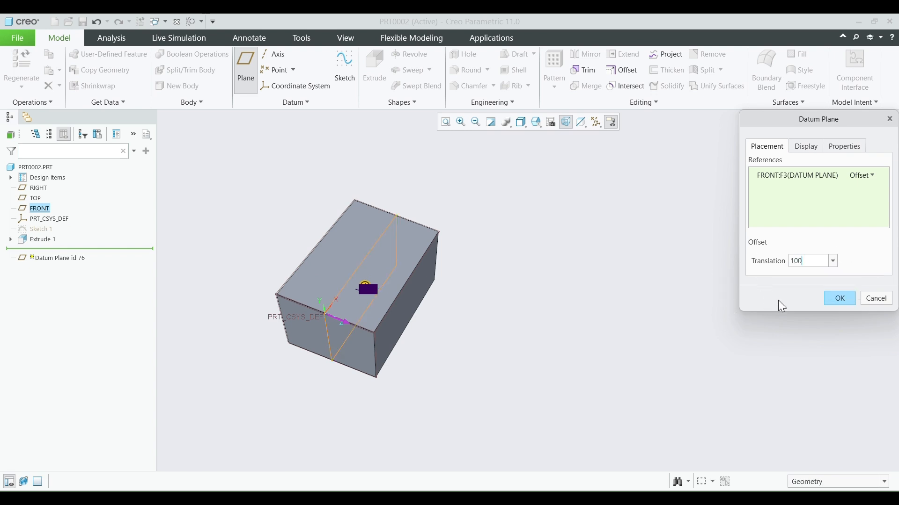
click(840, 299)
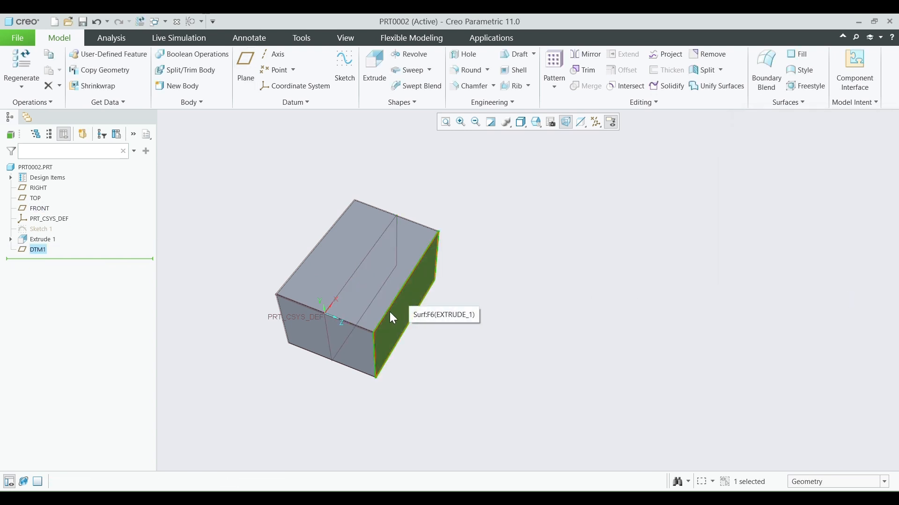
Step: Edit the new datum plane's definition and set its offset from the FRONT plane to 150
middle_drag(388, 317, 383, 287)
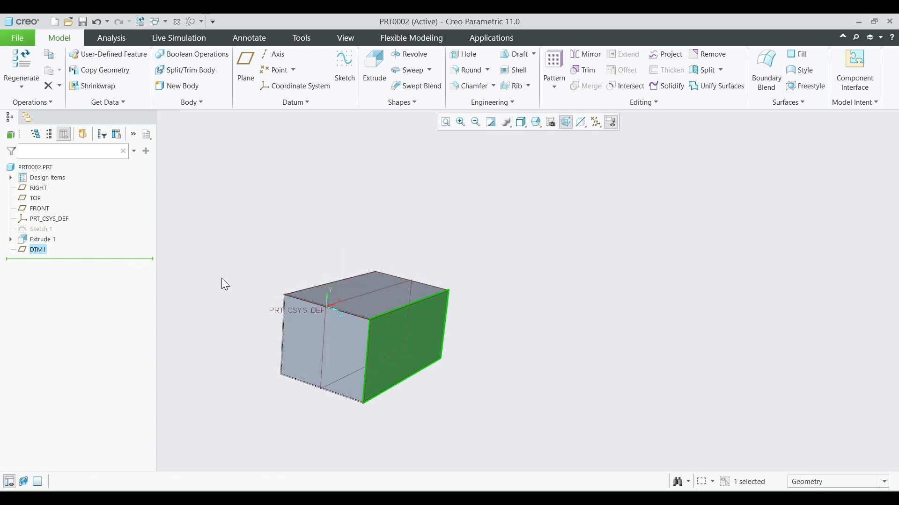
right_click(33, 250)
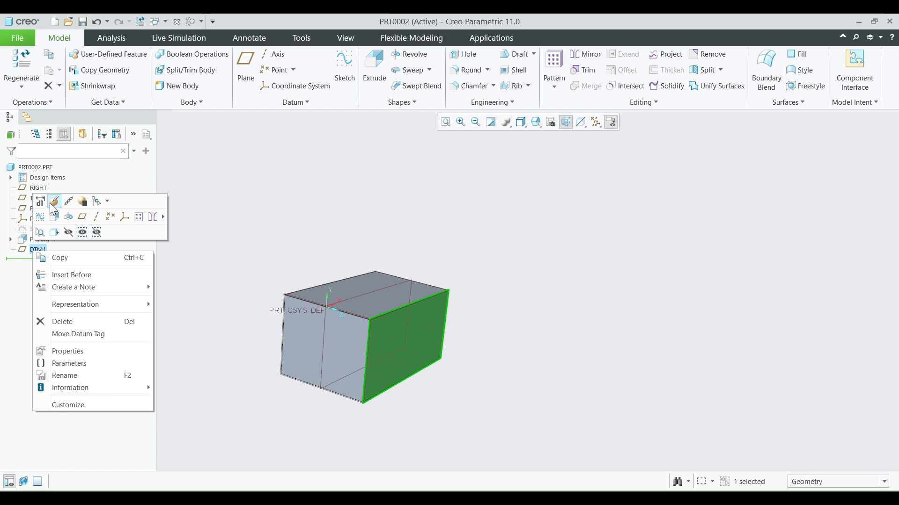
click(54, 201)
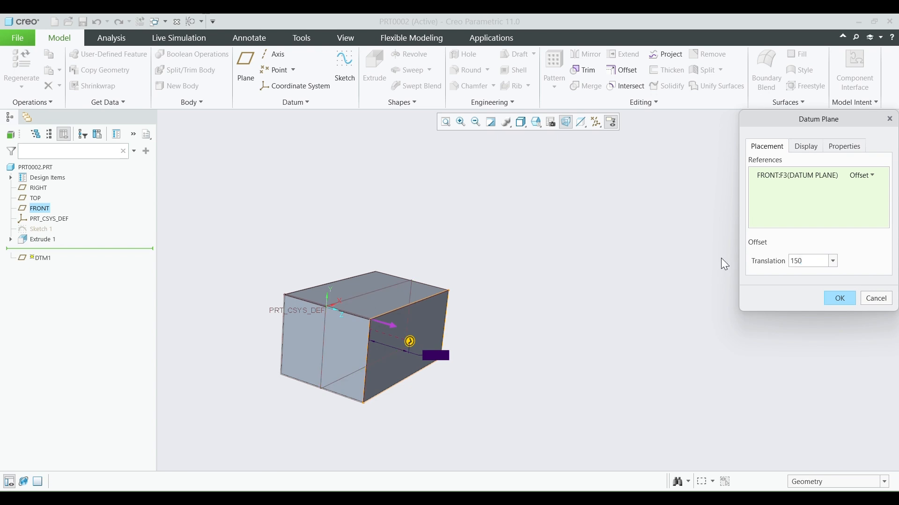
click(542, 344)
middle_drag(353, 337, 398, 379)
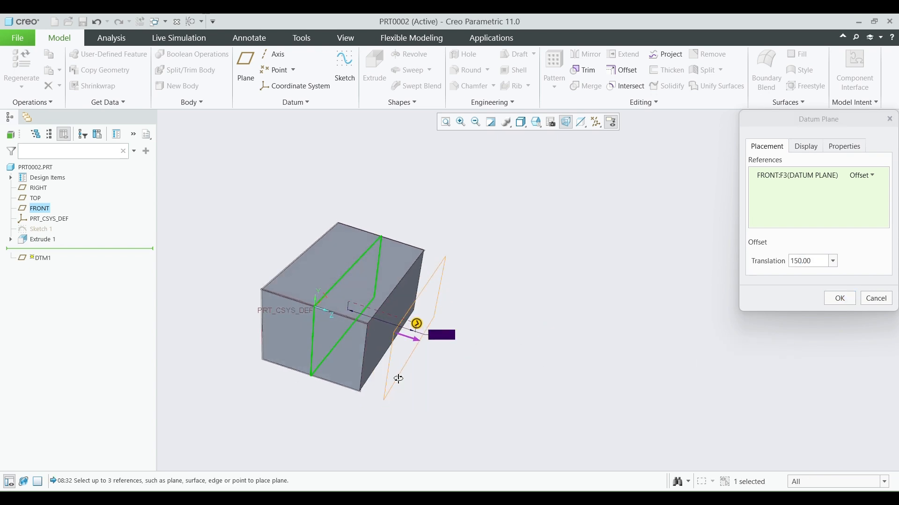
Step: Flip the datum plane to the opposite side of the FRONT plane with a translation of -150 and finish the redefinition
click(792, 260)
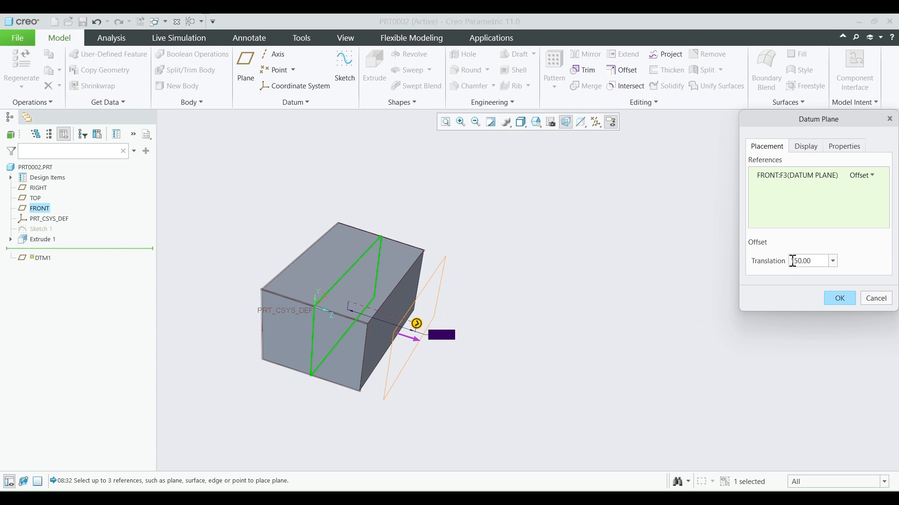
text(-)
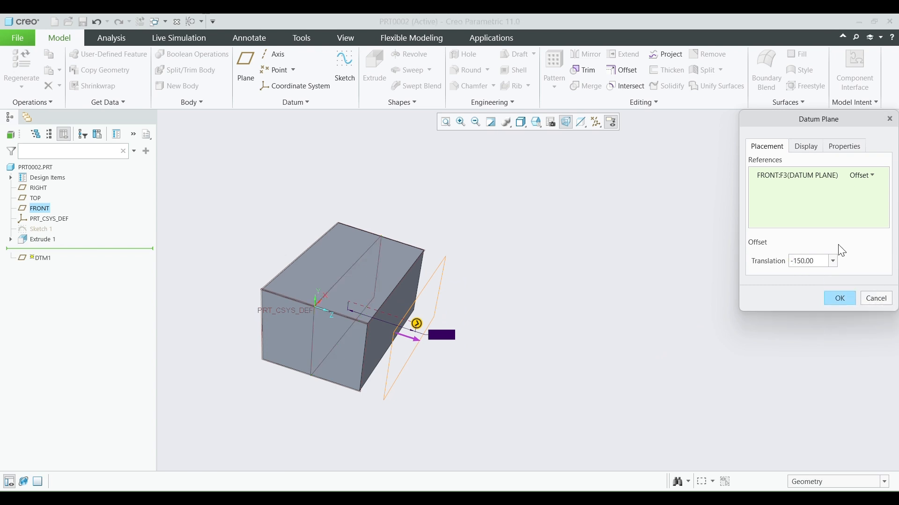
click(704, 358)
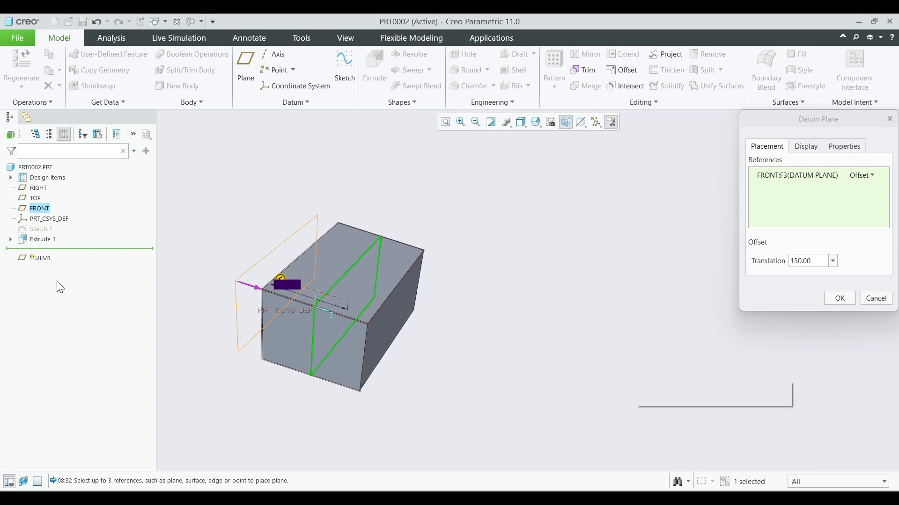
click(826, 298)
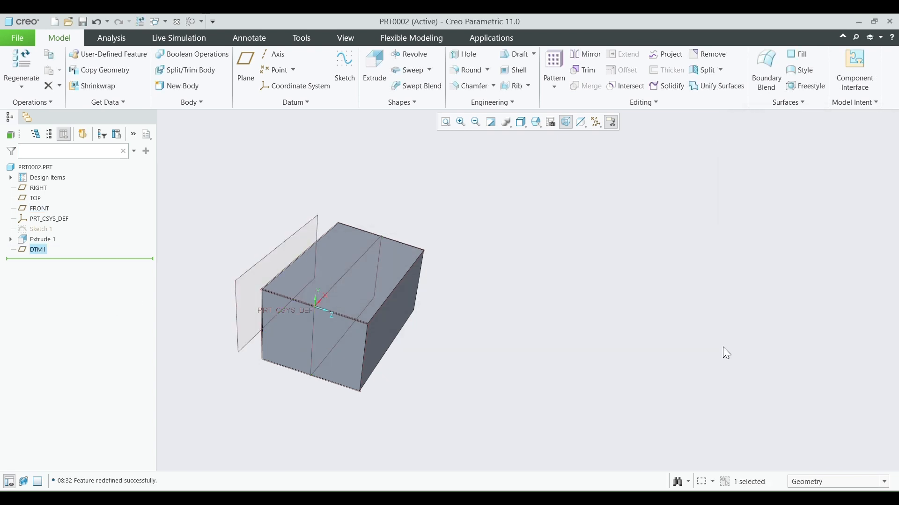
Step: Start a datum axis normal to the block's end face, referenced to two of its edges at offsets of about 132 and 67
middle_drag(724, 353, 482, 276)
click(270, 55)
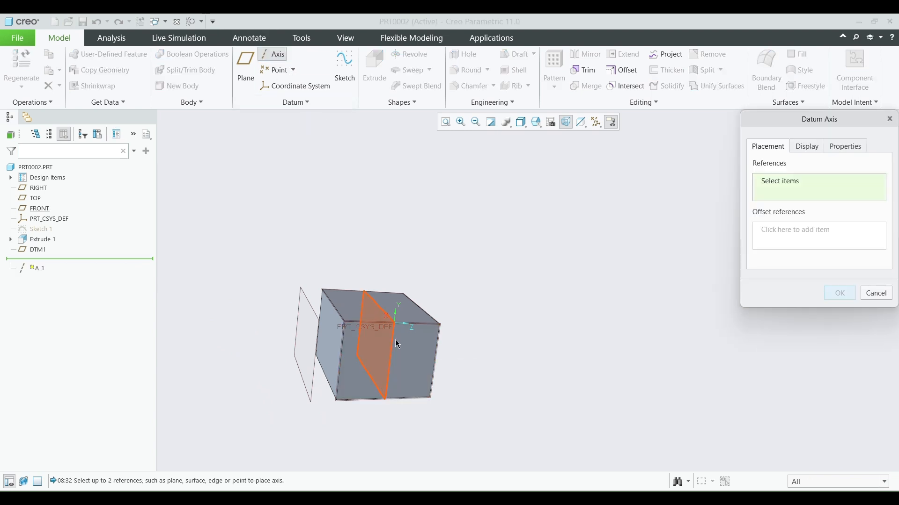
click(405, 353)
middle_drag(432, 325, 402, 334)
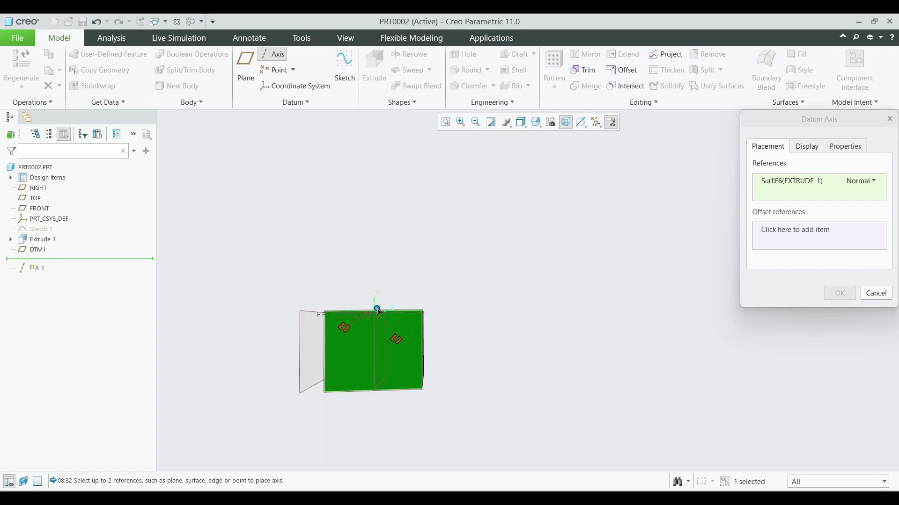
key(ctrl+d)
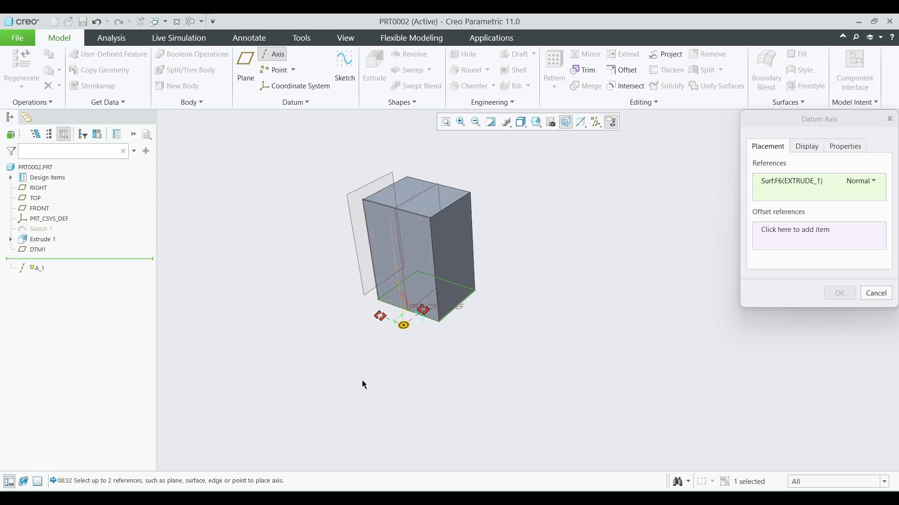
click(424, 204)
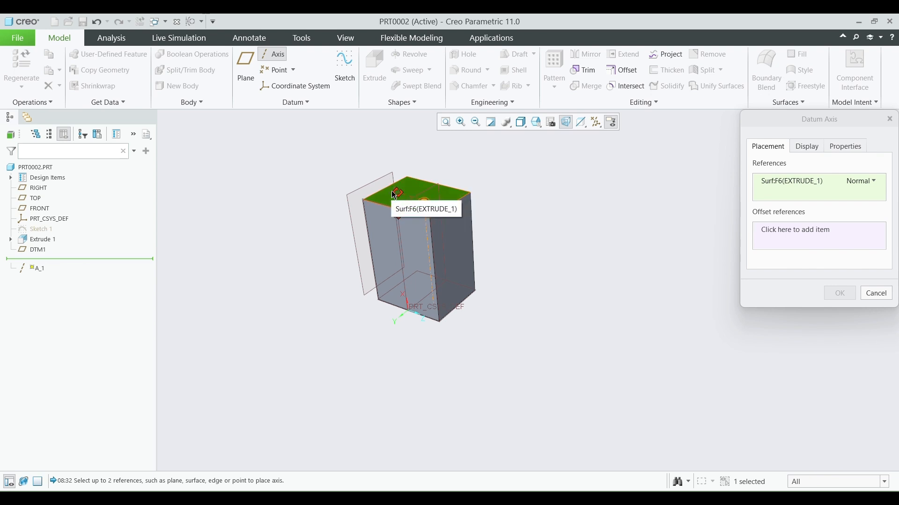
drag(398, 193, 385, 207)
middle_drag(385, 207, 443, 226)
Step: Set the datum axis offsets from the two edges to 50 and 30 and create the axis
double_click(412, 197)
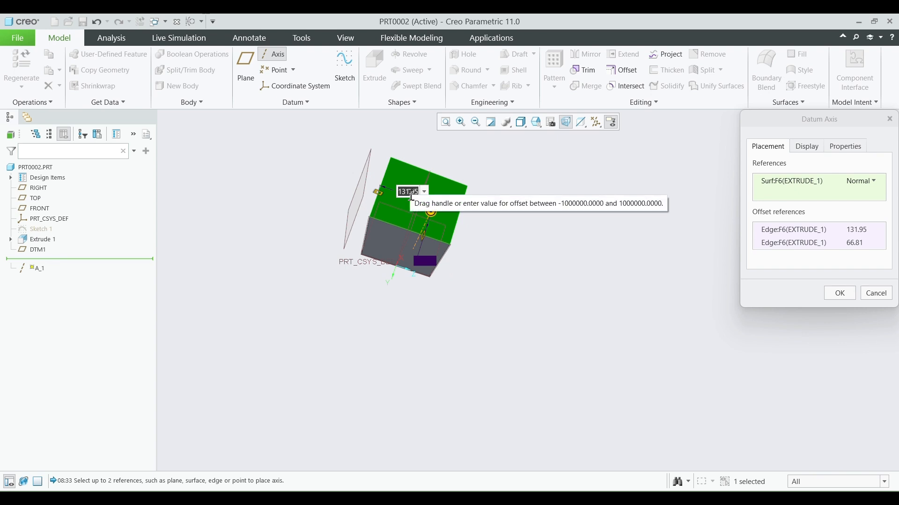
text(50)
key(Return)
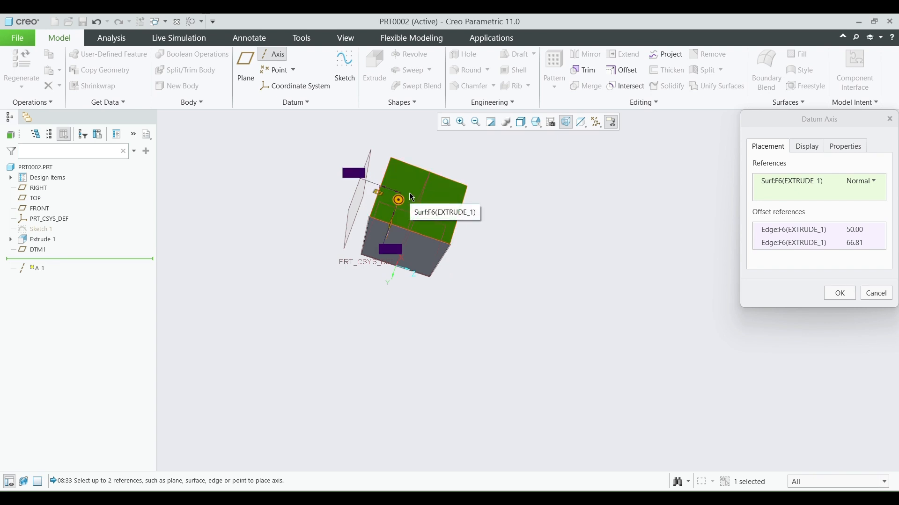
double_click(391, 249)
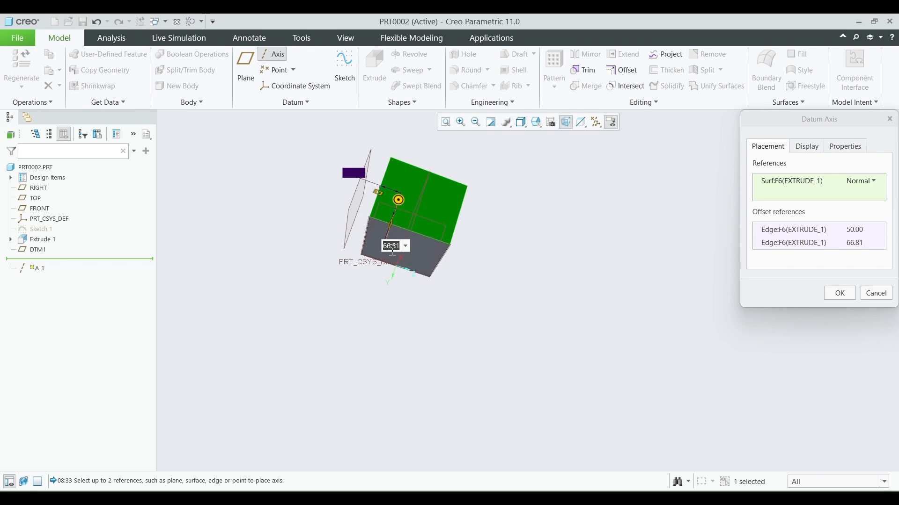
text(2)
key(Return)
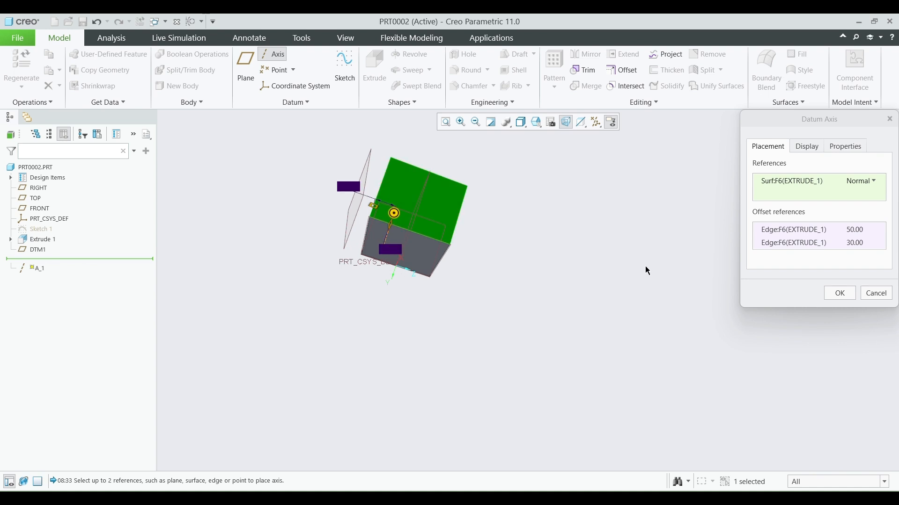
click(840, 293)
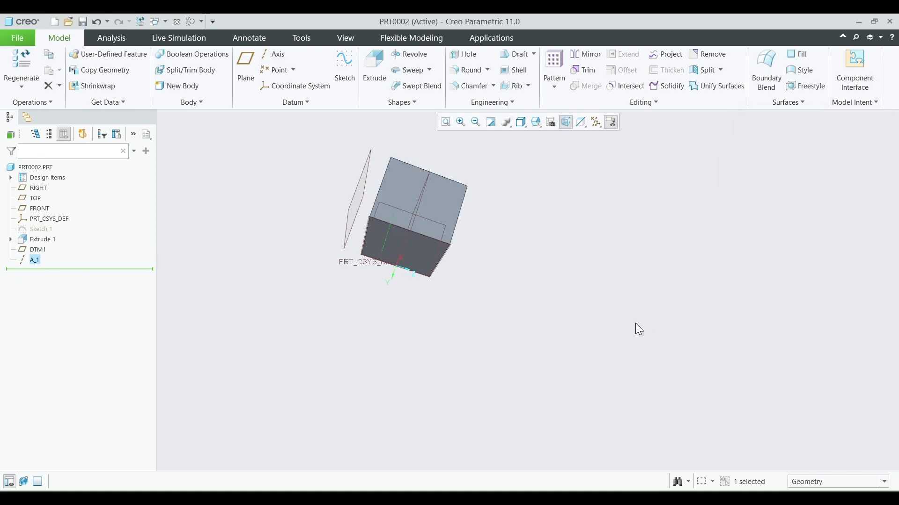
Step: Start a datum point placed on the block's end face
middle_drag(478, 277, 473, 246)
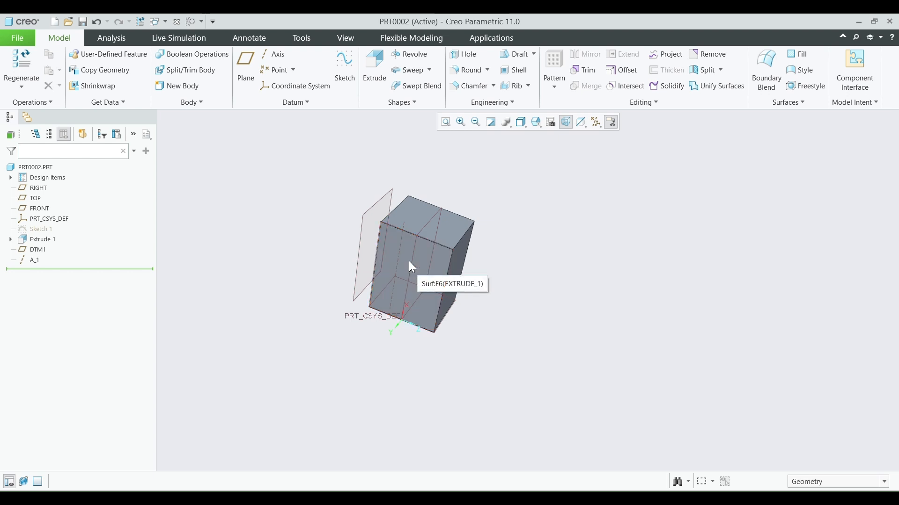
click(276, 70)
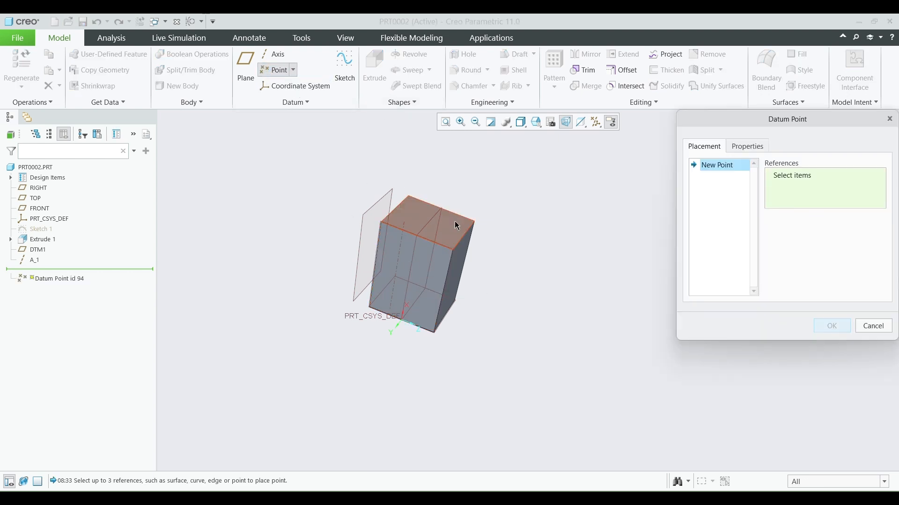
click(455, 229)
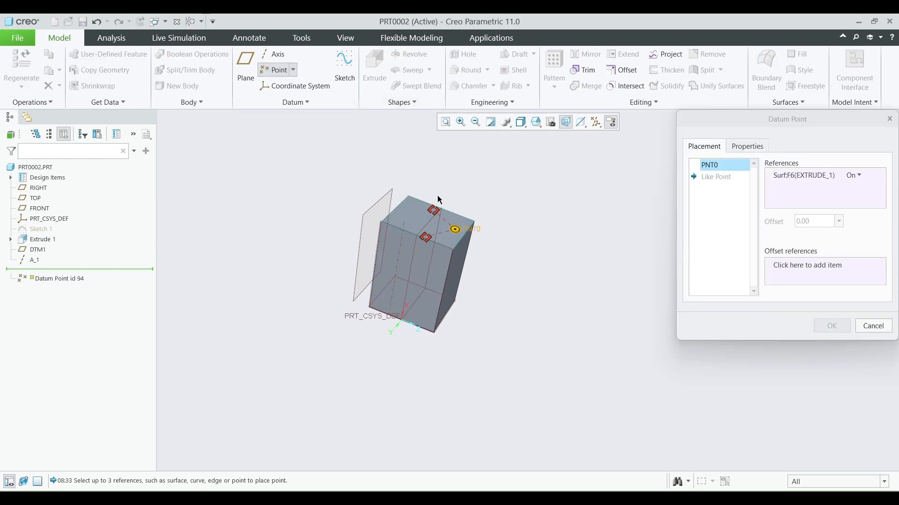
Step: Create a coordinate system on the block's end face, offset about 99.67 and 73.33 from two of its edges
click(293, 86)
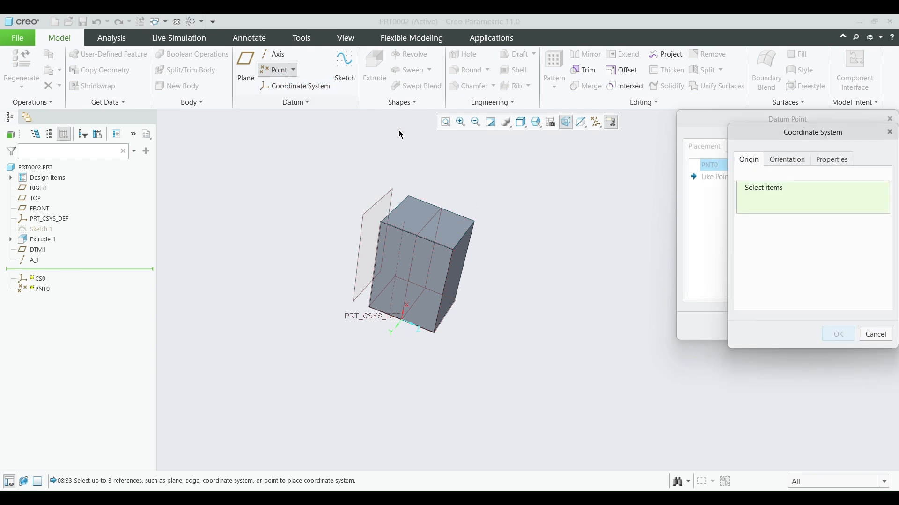
click(427, 221)
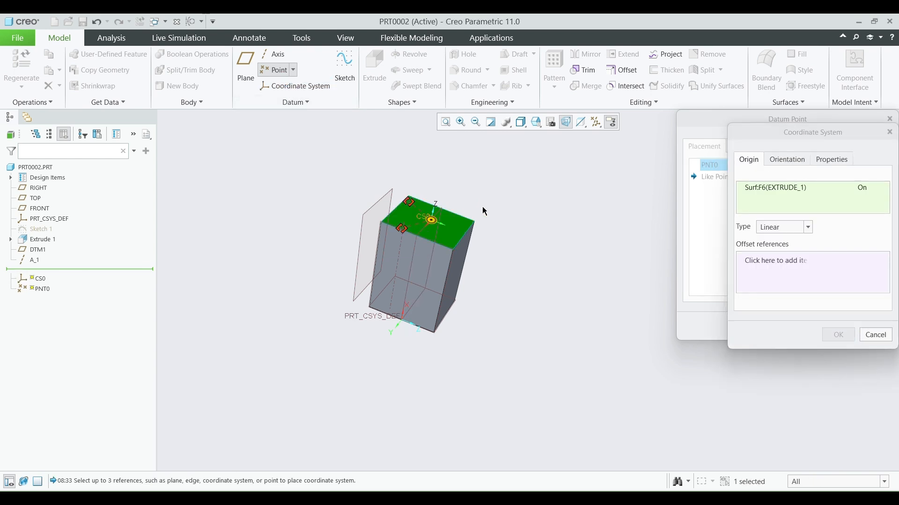
middle_drag(482, 209, 468, 207)
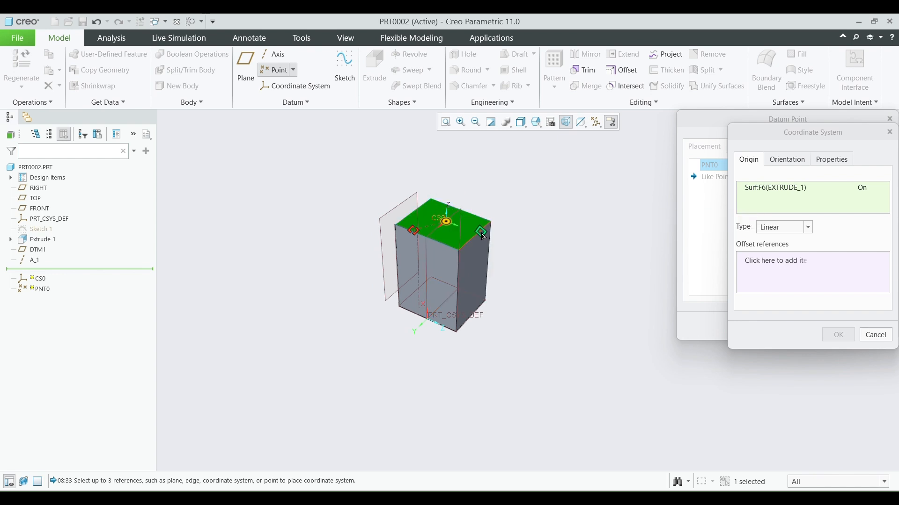
drag(482, 234, 479, 233)
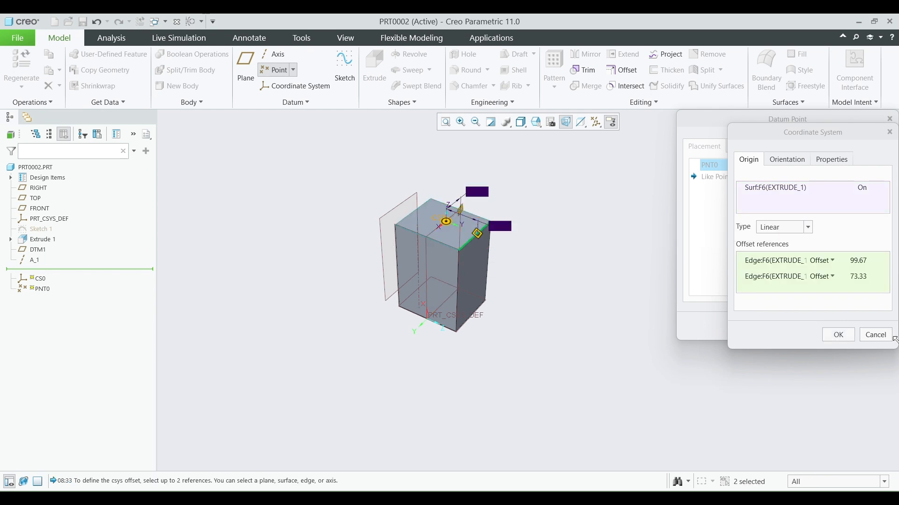
click(838, 335)
Step: Try to move the unfinished datum point away from the block's end face, and discard the point
middle_drag(506, 265, 486, 230)
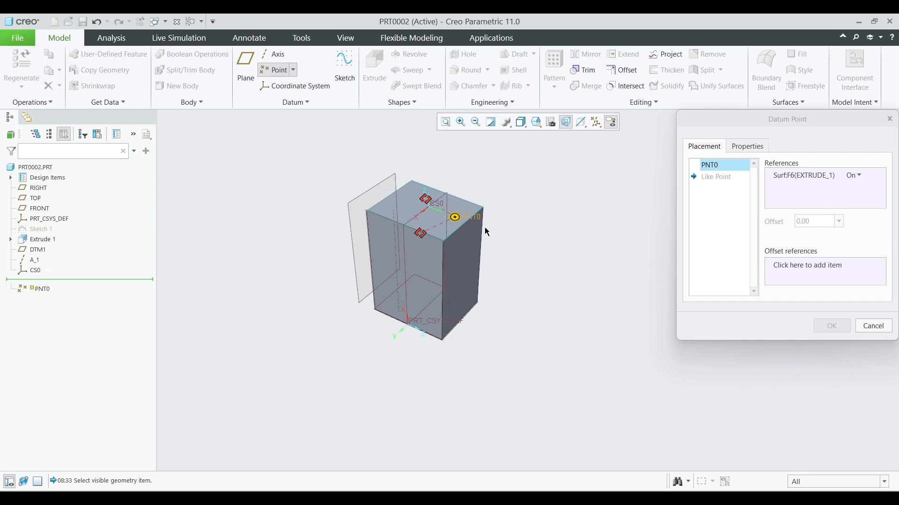
scroll(473, 204, down, 5)
scroll(468, 205, up, 3)
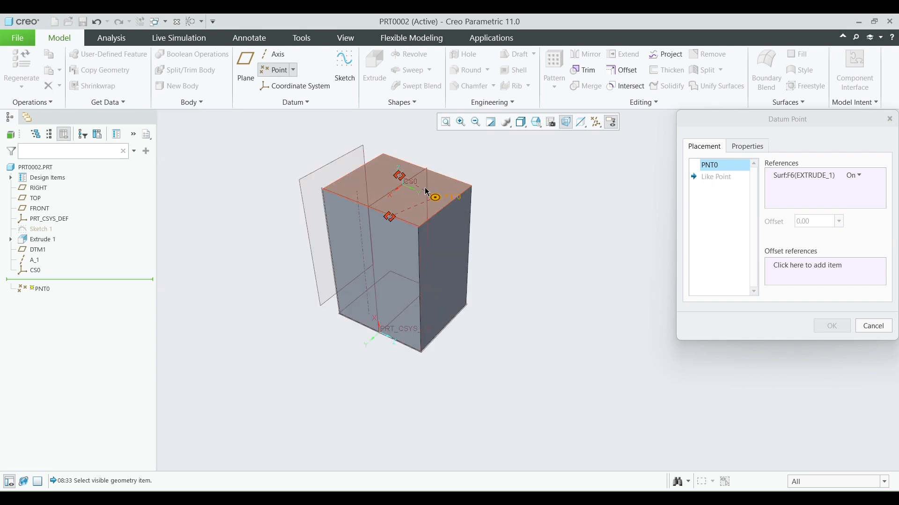
drag(427, 200, 635, 209)
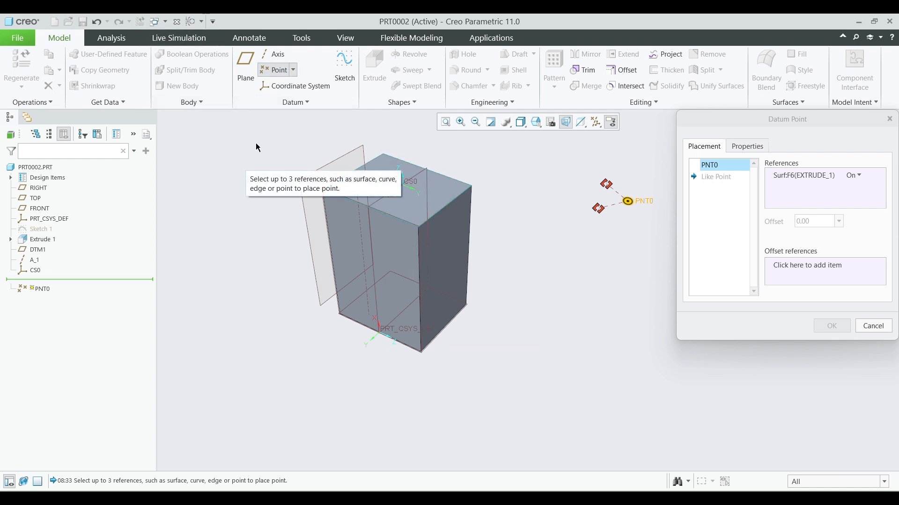
click(888, 120)
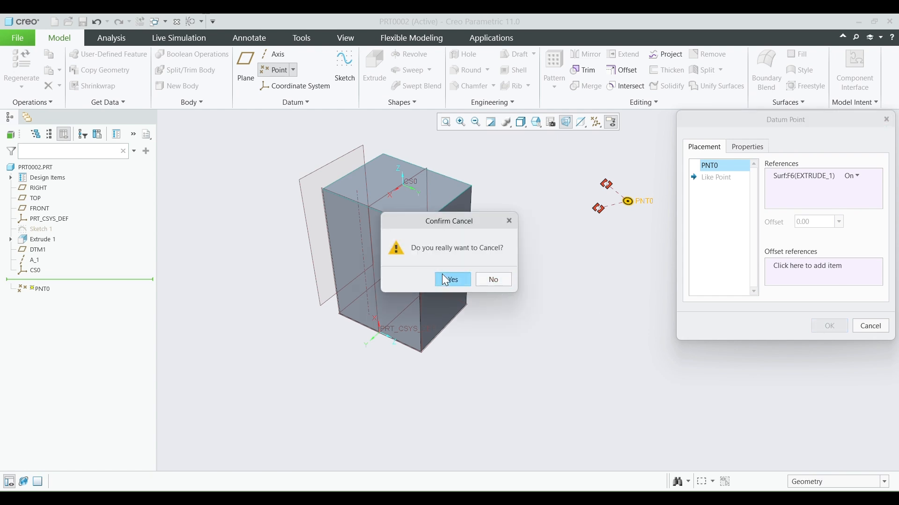
click(452, 279)
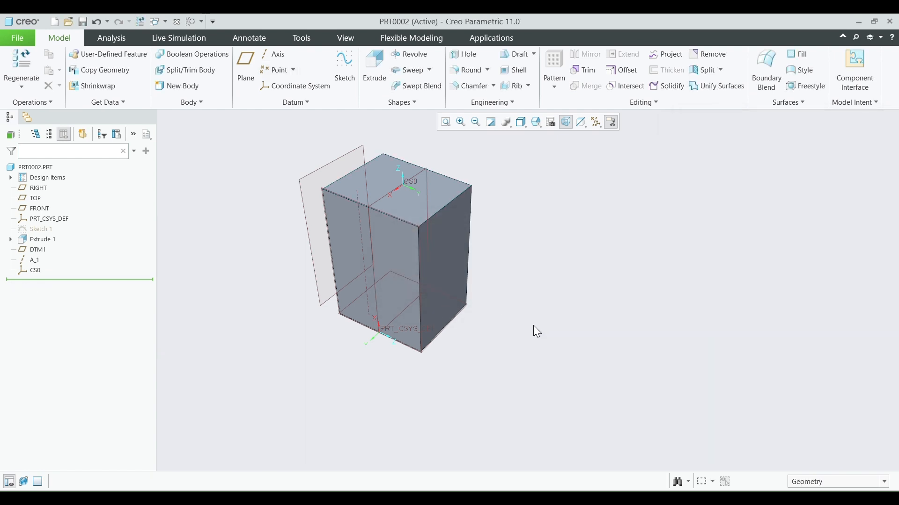
Step: Start a sketch on the block's side face with the RIGHT plane as Top reference, viewed square to the sketch plane
click(340, 85)
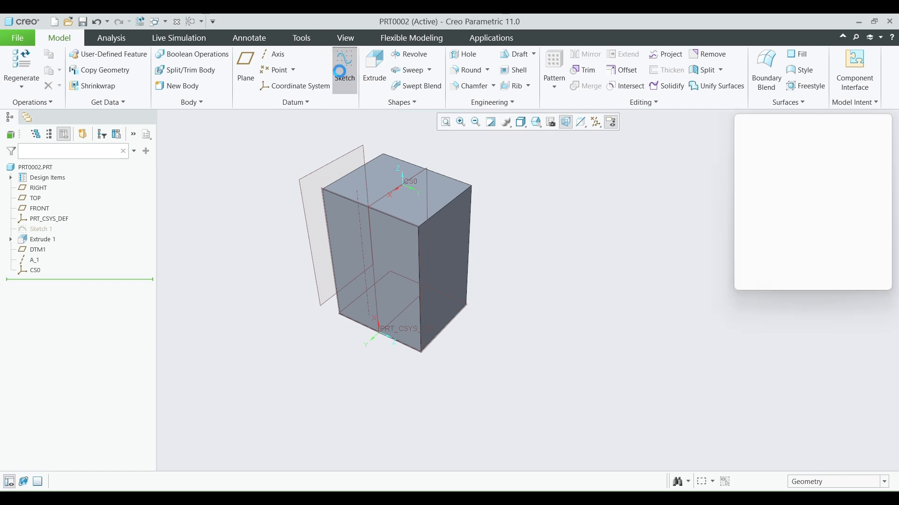
click(445, 251)
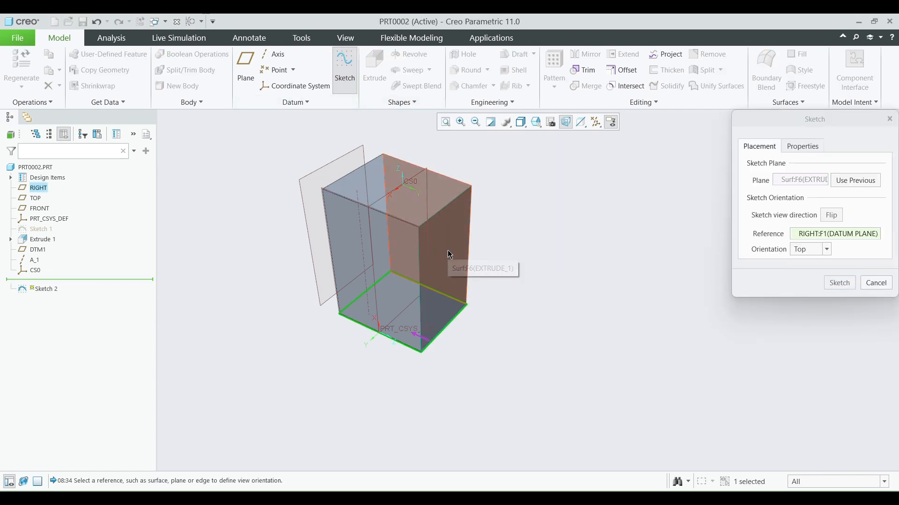
click(839, 283)
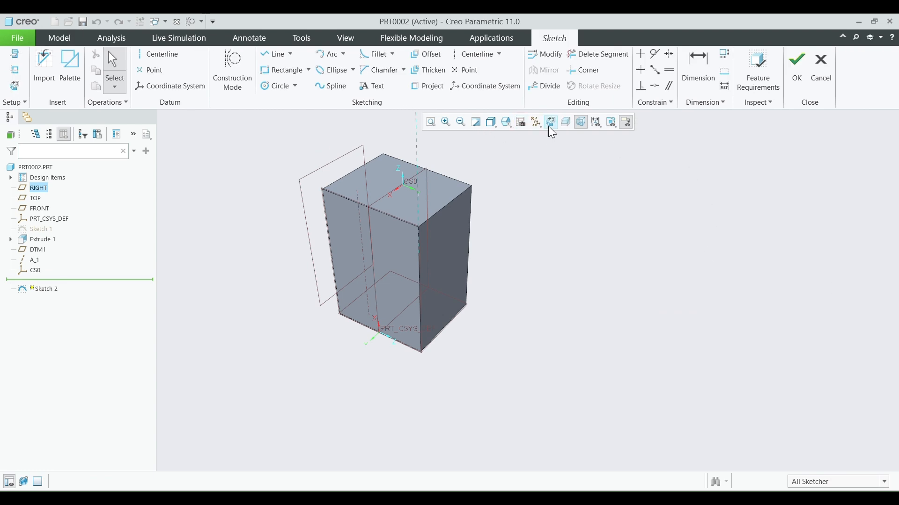
click(551, 124)
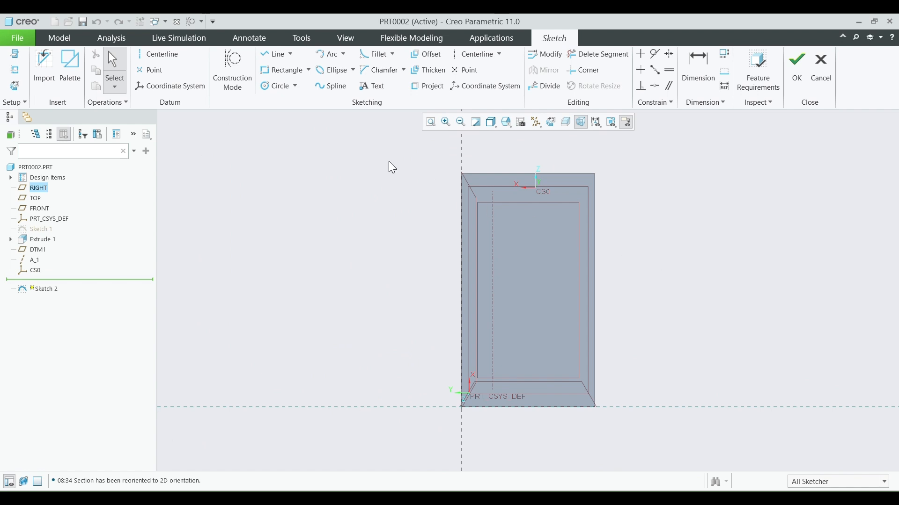
Step: Sketch a circle near the middle of the side face and finish the sketch
click(274, 86)
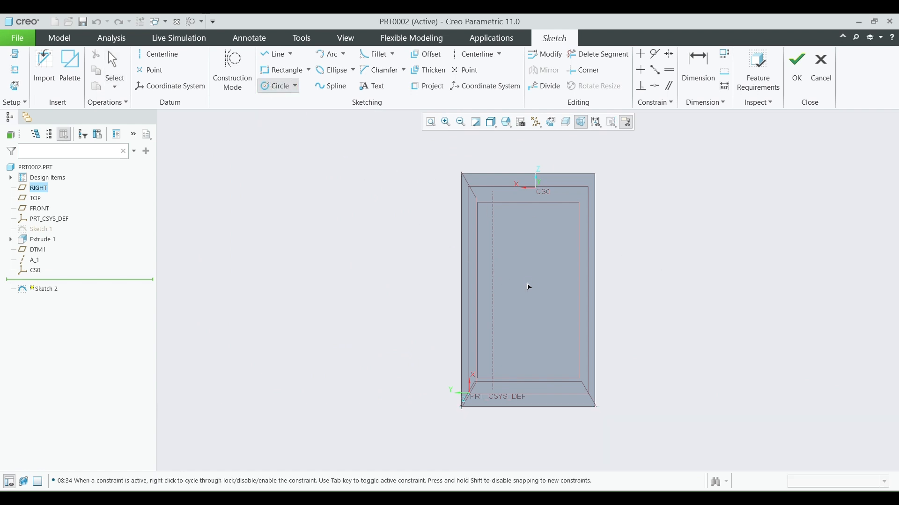
click(557, 316)
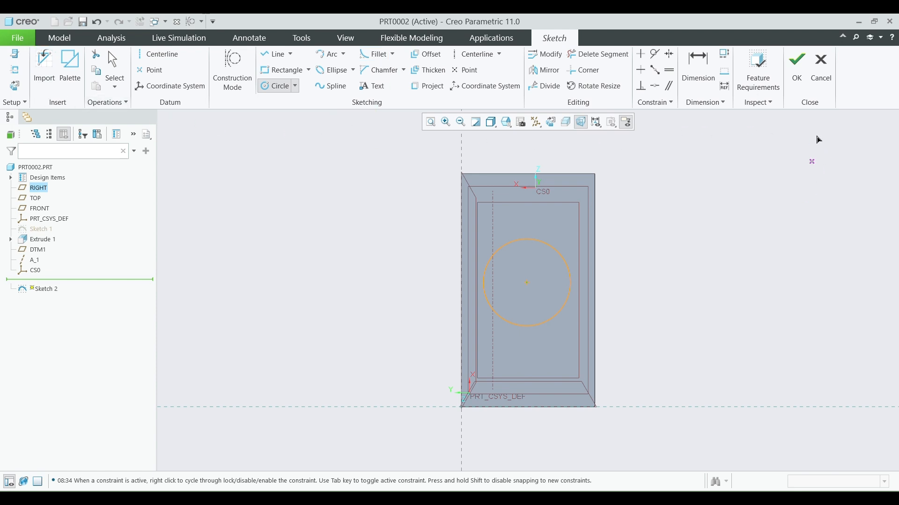
click(797, 63)
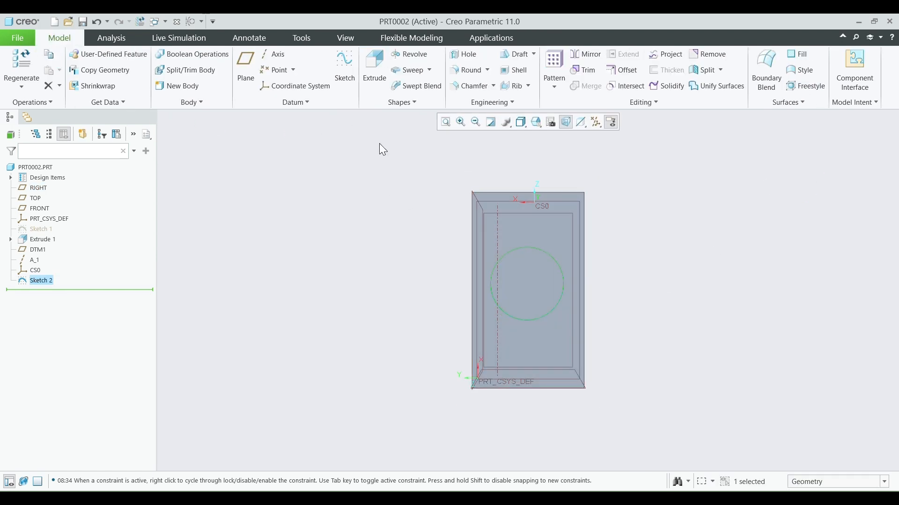
Step: Extrude the circle sketch into the block as a cut with a depth of 109.10
click(373, 86)
middle_drag(628, 299, 676, 429)
scroll(669, 424, down, 3)
click(626, 379)
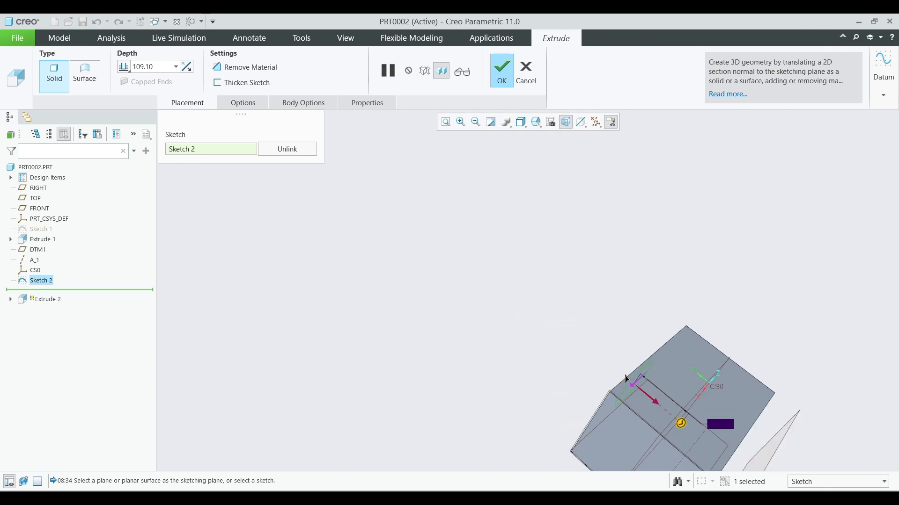
scroll(627, 376, up, 2)
middle_click(632, 372)
scroll(635, 369, up, 3)
middle_drag(639, 372, 702, 401)
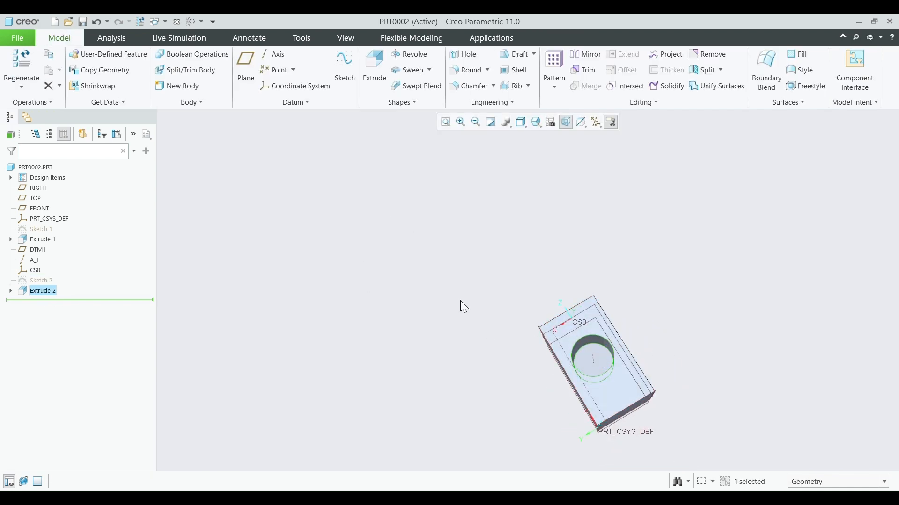
Step: Edit the circular cut's definition, turn off material removal and set its depth to 500
double_click(32, 291)
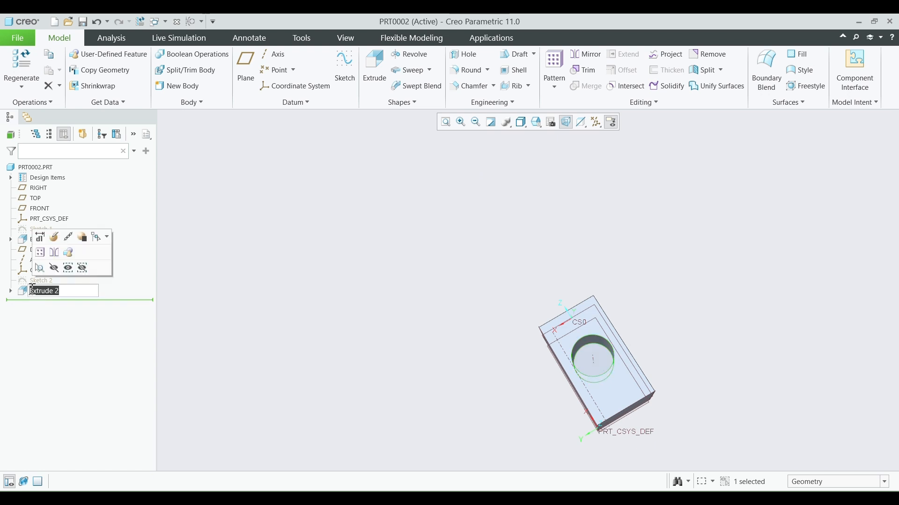
click(40, 237)
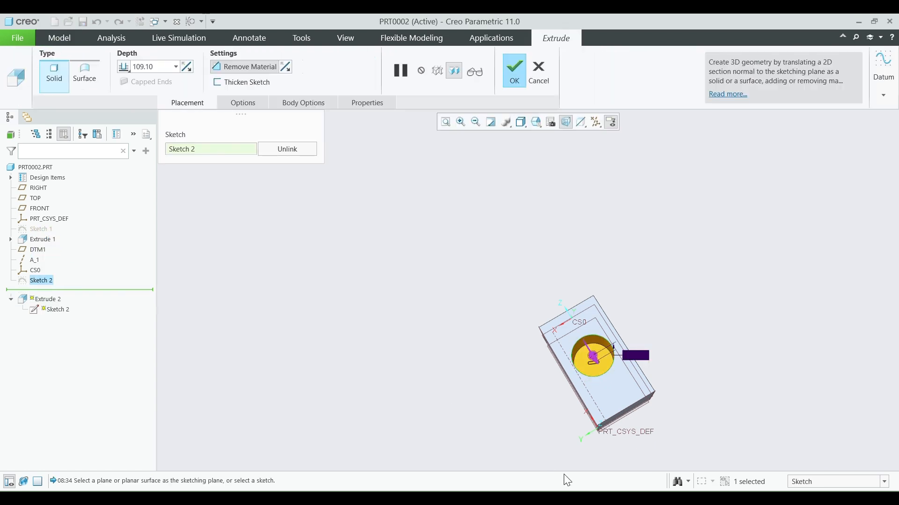
scroll(567, 402, down, 3)
middle_drag(633, 397, 622, 360)
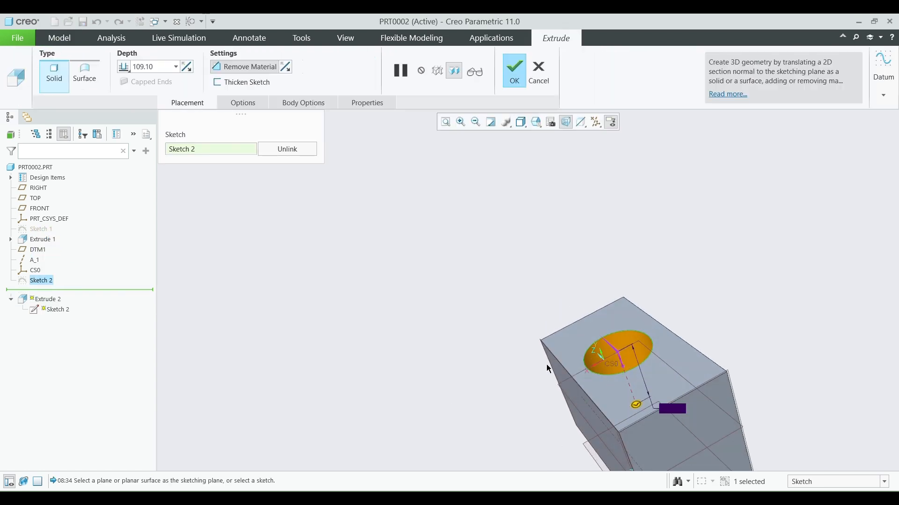
click(232, 70)
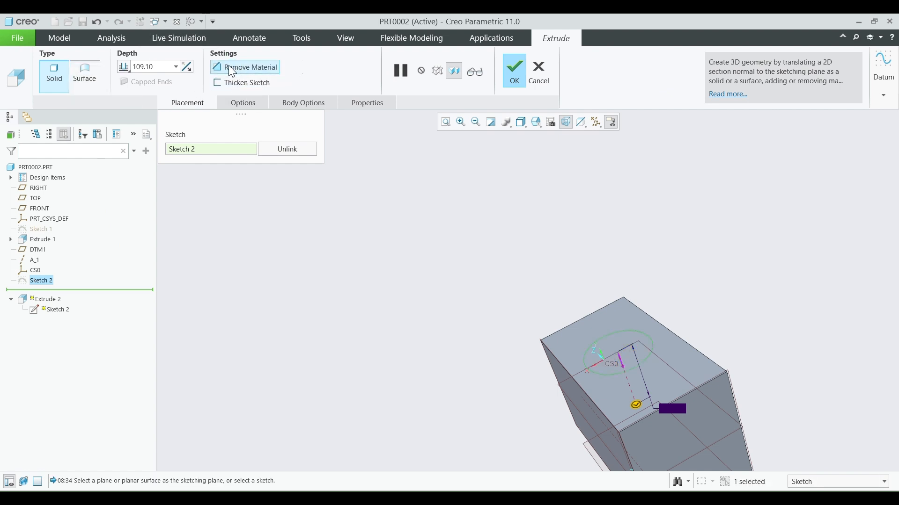
drag(163, 69, 86, 90)
text(5)
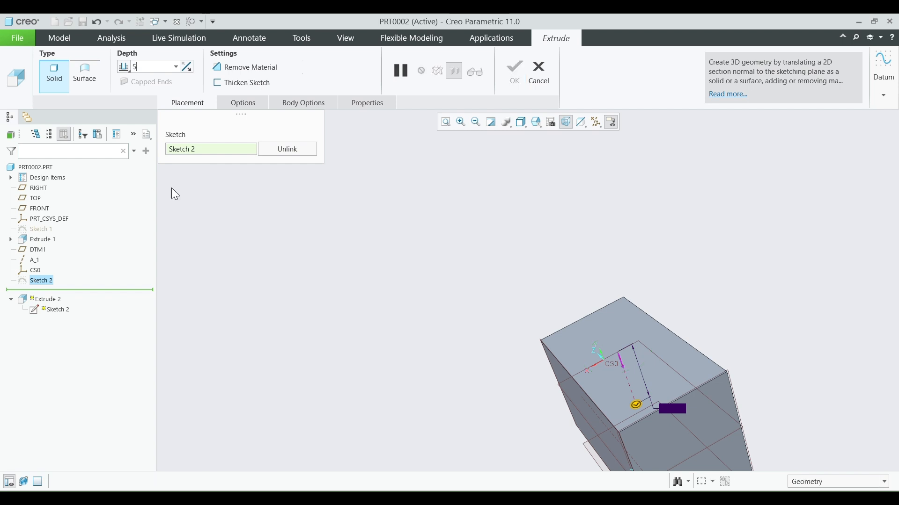
text(00)
key(Return)
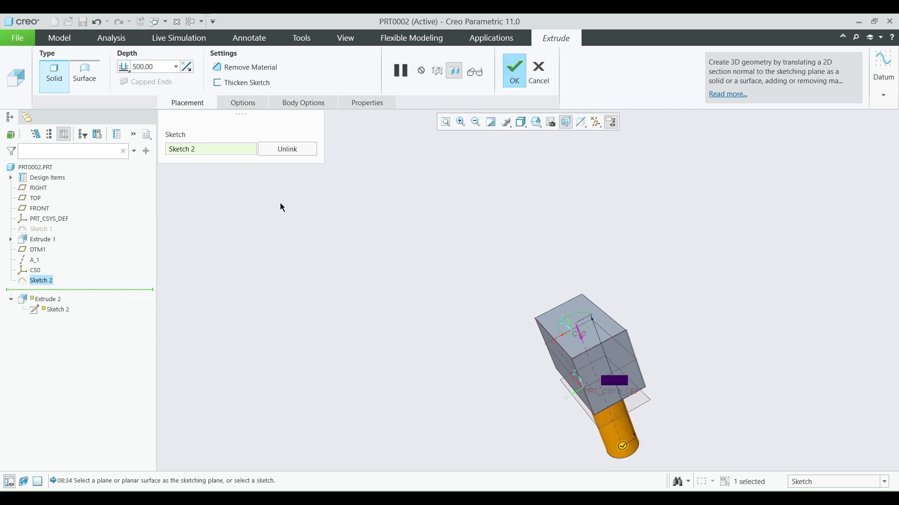
Step: Set the circular extrusion to remove material through the block and finish the redefinition
mouse_move(431, 288)
middle_down()
mouse_move(417, 227)
mouse_move(450, 253)
middle_up()
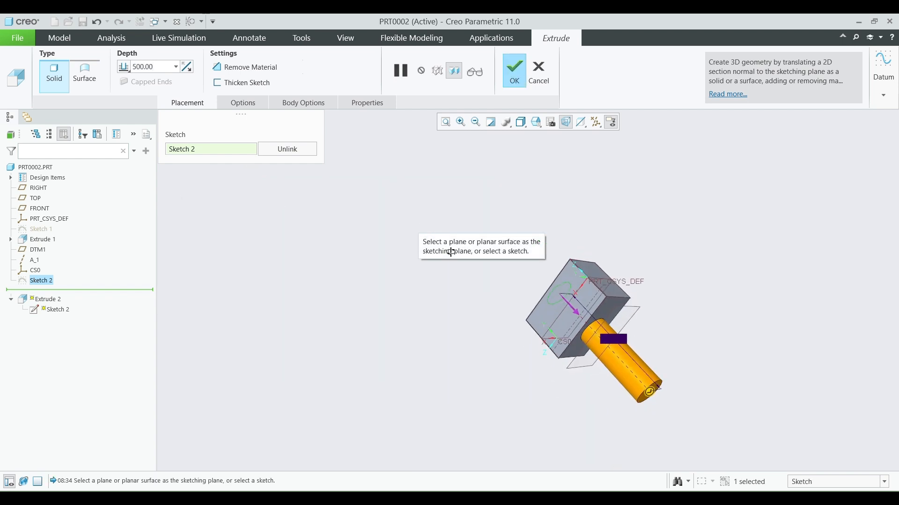
click(243, 67)
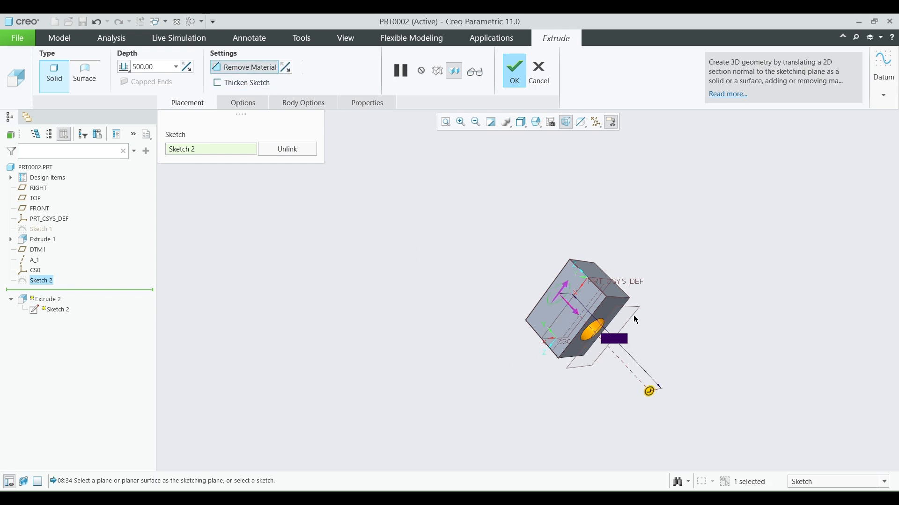
click(513, 70)
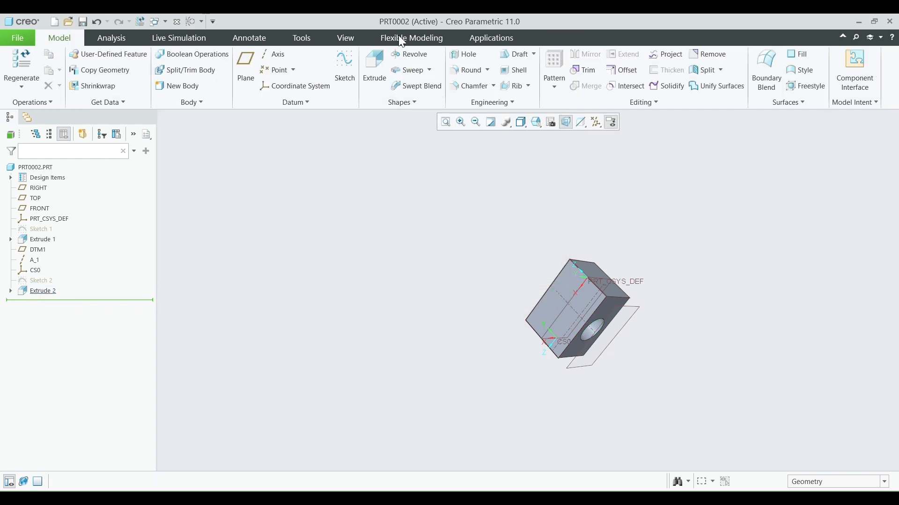
click(44, 292)
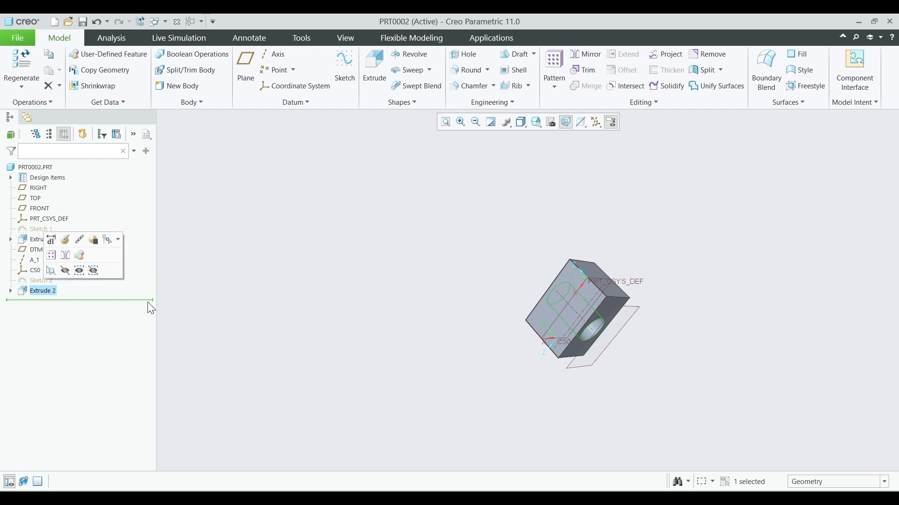
click(66, 276)
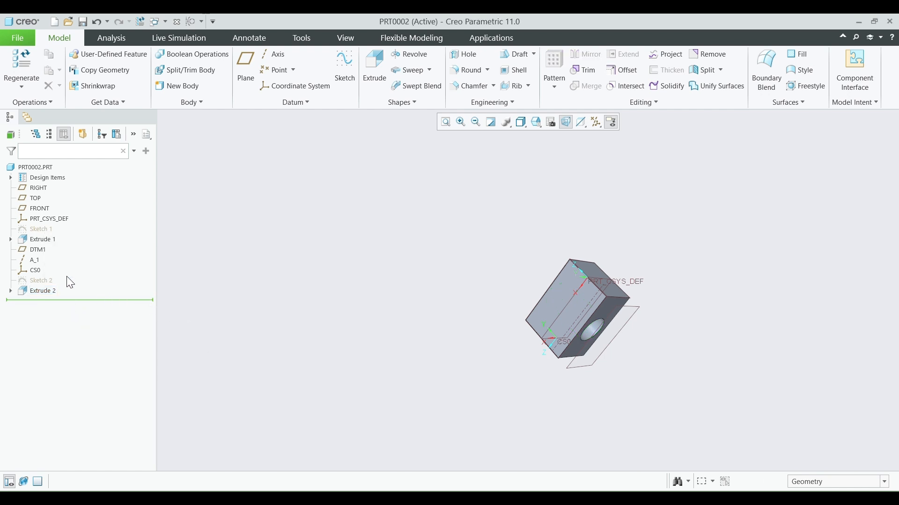